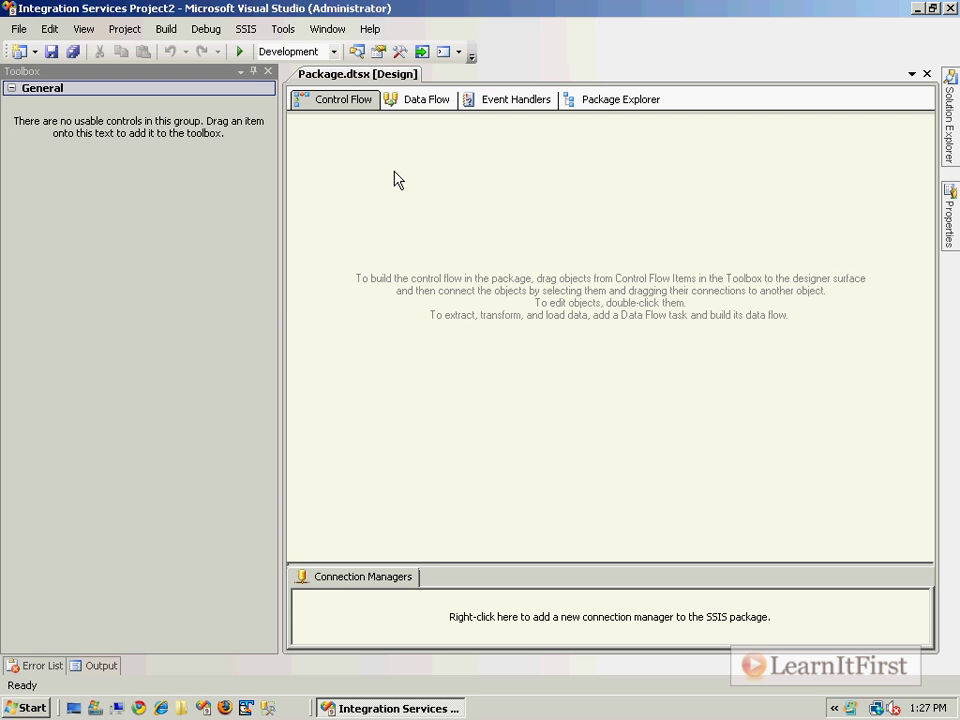
# Add a Data Flow Task to the control flow and name it "Export DB2 to TXT".
pyautogui.moveTo(80, 198); pyautogui.dragTo(429, 214)
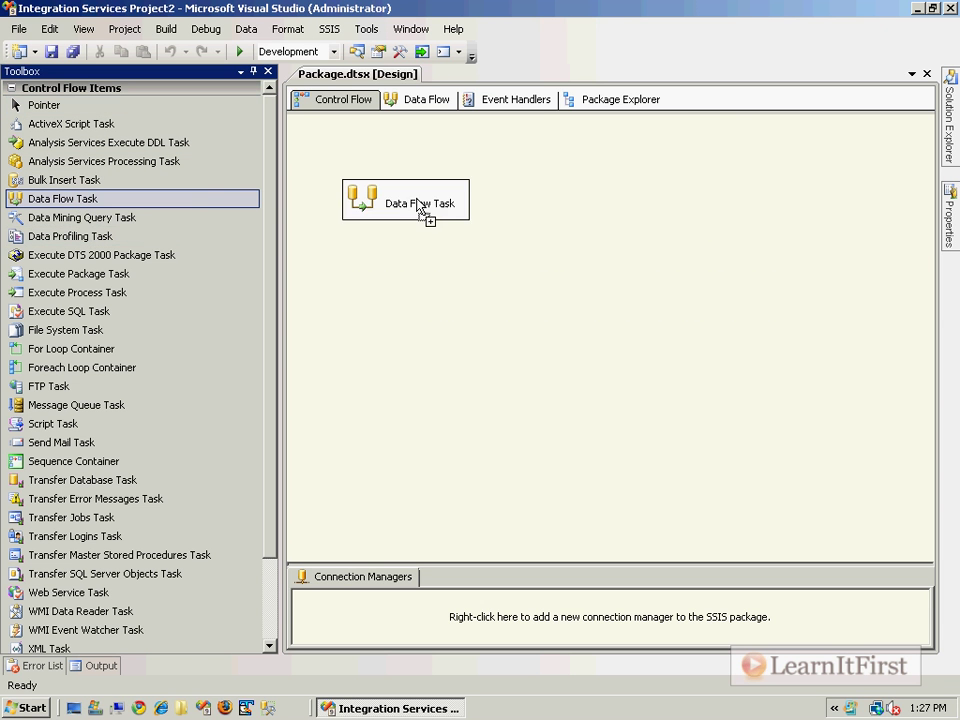
pyautogui.write('Expor')
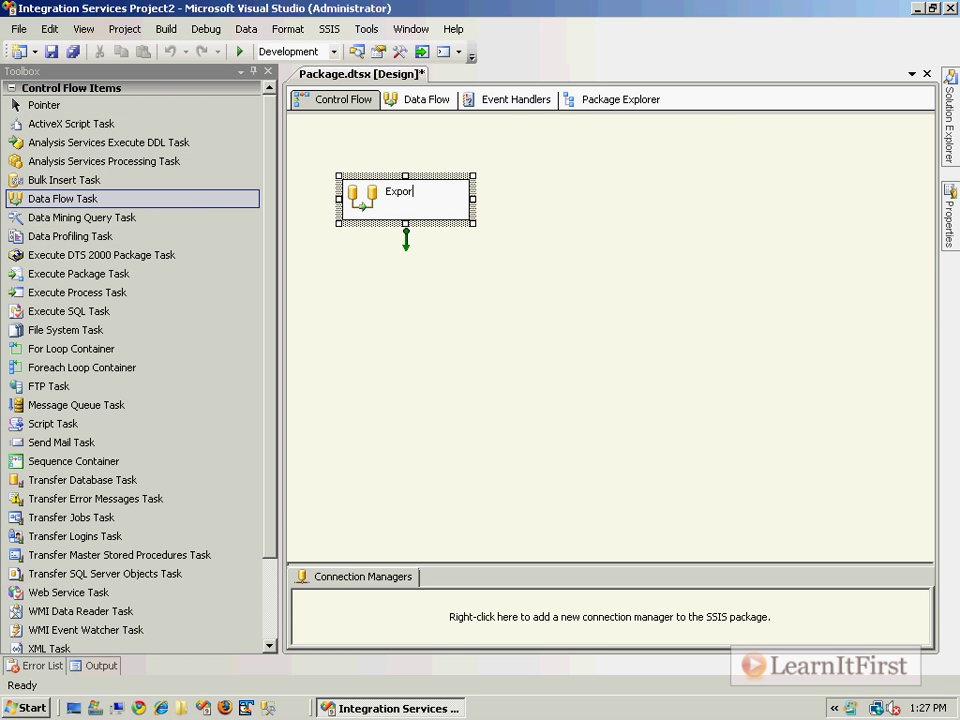
pyautogui.write('t DB2 to .txt')
pyautogui.press('BackSpace')
pyautogui.press('BackSpace')
pyautogui.press('BackSpace')
pyautogui.press('BackSpace')
pyautogui.write('TXT')
# Add a second Data Flow Task below Export DB2 to TXT and connect the first task's precedence constraint to it.
pyautogui.moveTo(36, 199); pyautogui.dragTo(356, 310)
pyautogui.click(412, 212)
pyautogui.moveTo(406, 240); pyautogui.dragTo(403, 331)
# Rename the second Data Flow Task as "Import TXT to SQL Server".
pyautogui.click(456, 334)
pyautogui.click(455, 326)
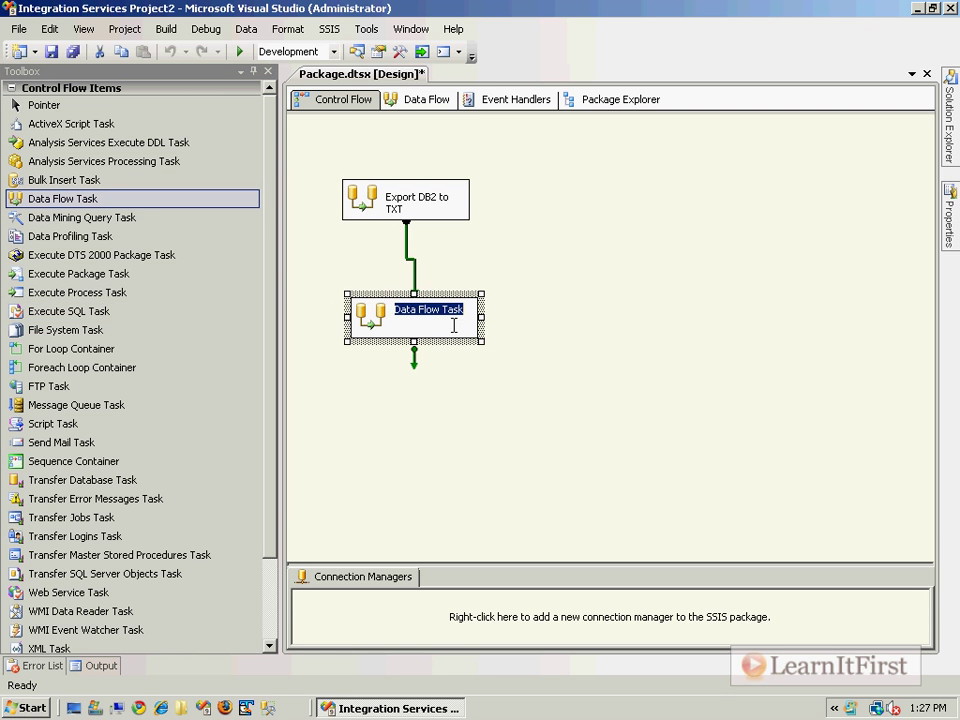
pyautogui.write('Import TXT ')
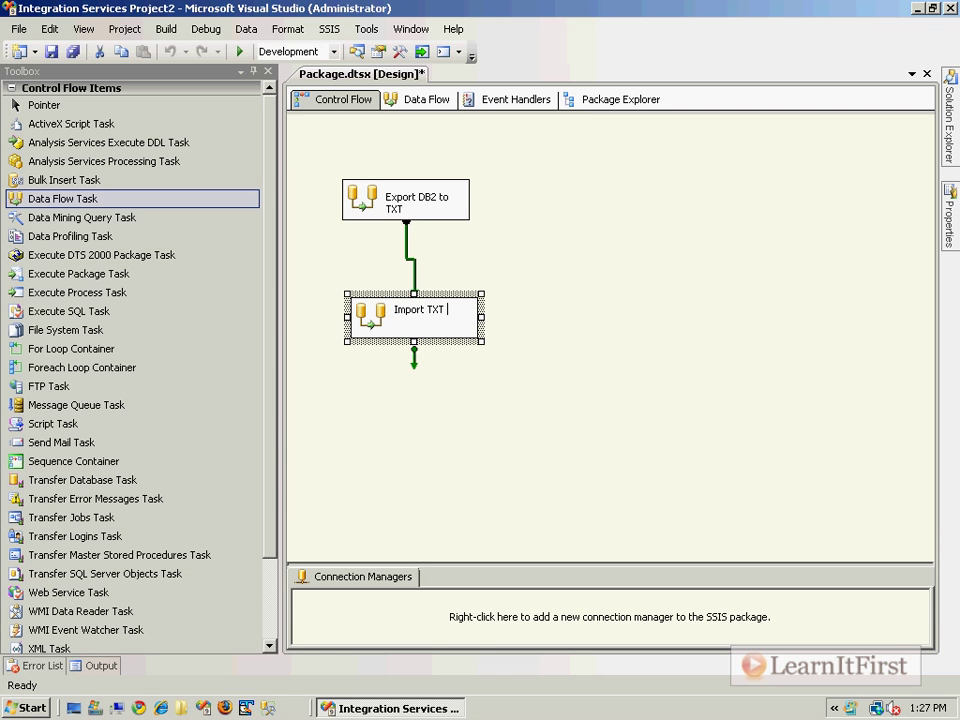
pyautogui.write('to SQL Server')
pyautogui.press('Return')
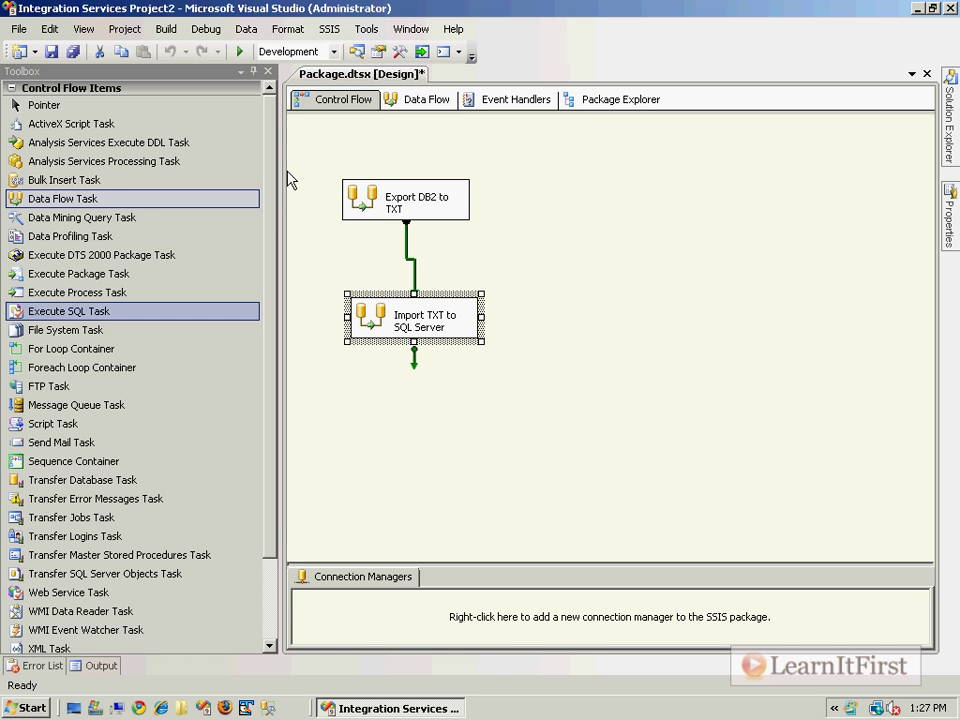
# Disable the Export DB2 to TXT task.
pyautogui.click(391, 210)
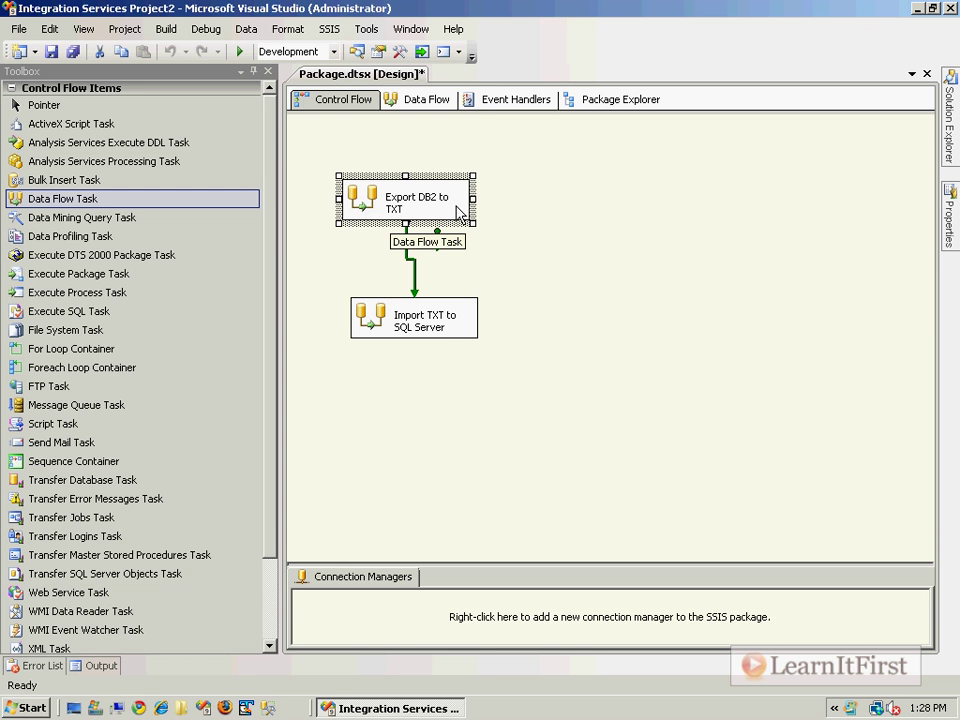
pyautogui.rightClick(445, 214)
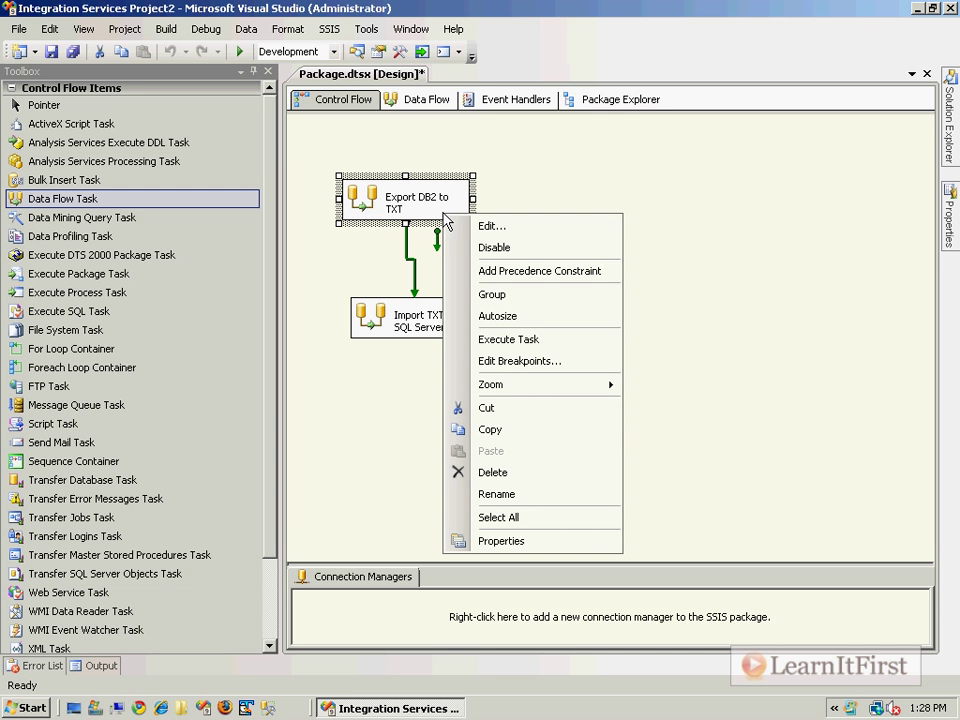
pyautogui.click(510, 248)
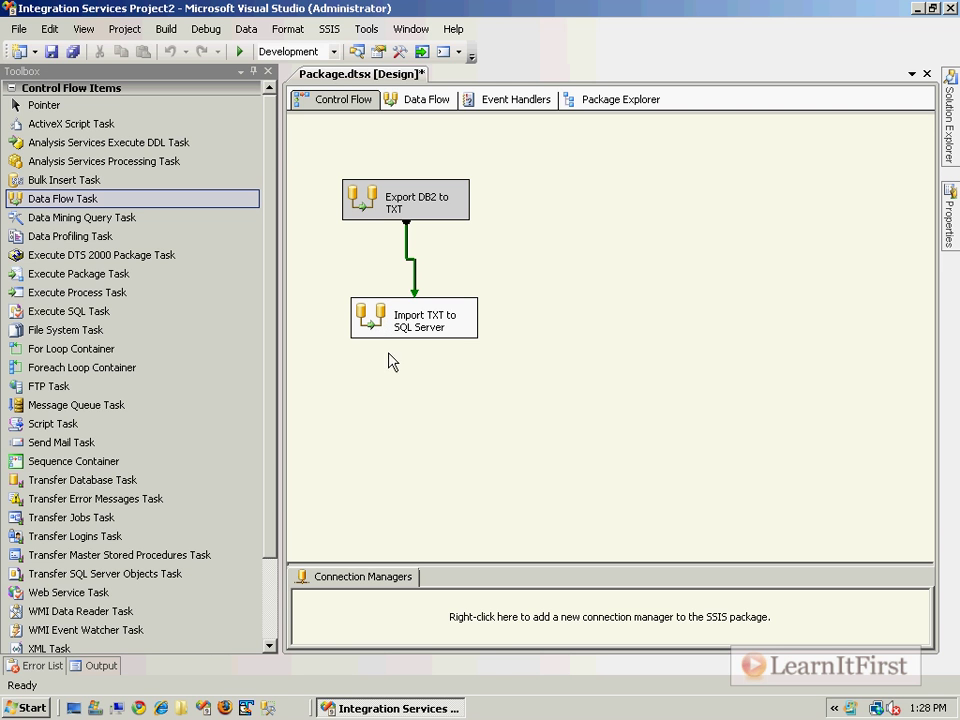
# Switch to TextPad and write the header line "VendorId,Name" followed by the row "1,Scott's Sock Store" in the blank document.
pyautogui.click(268, 708)
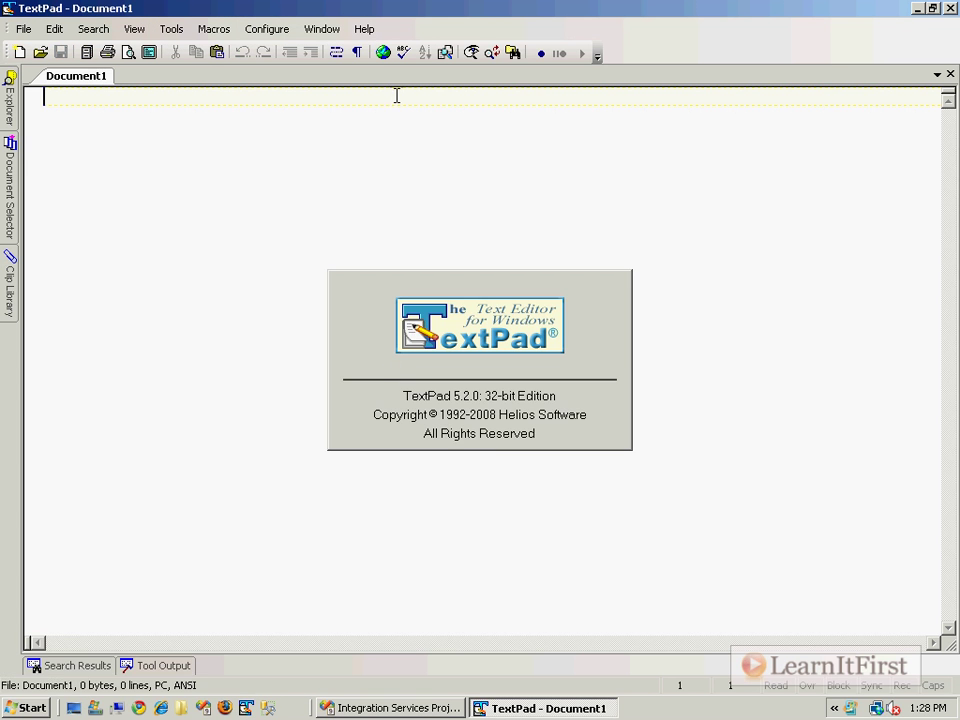
pyautogui.write('Ve')
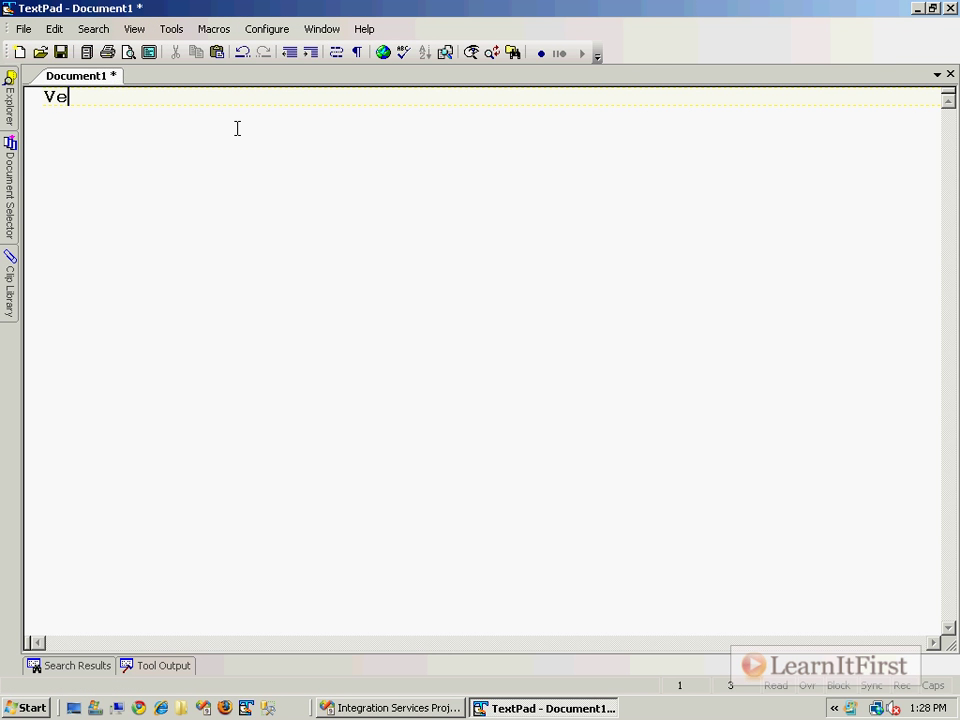
pyautogui.write('ndorId,Name')
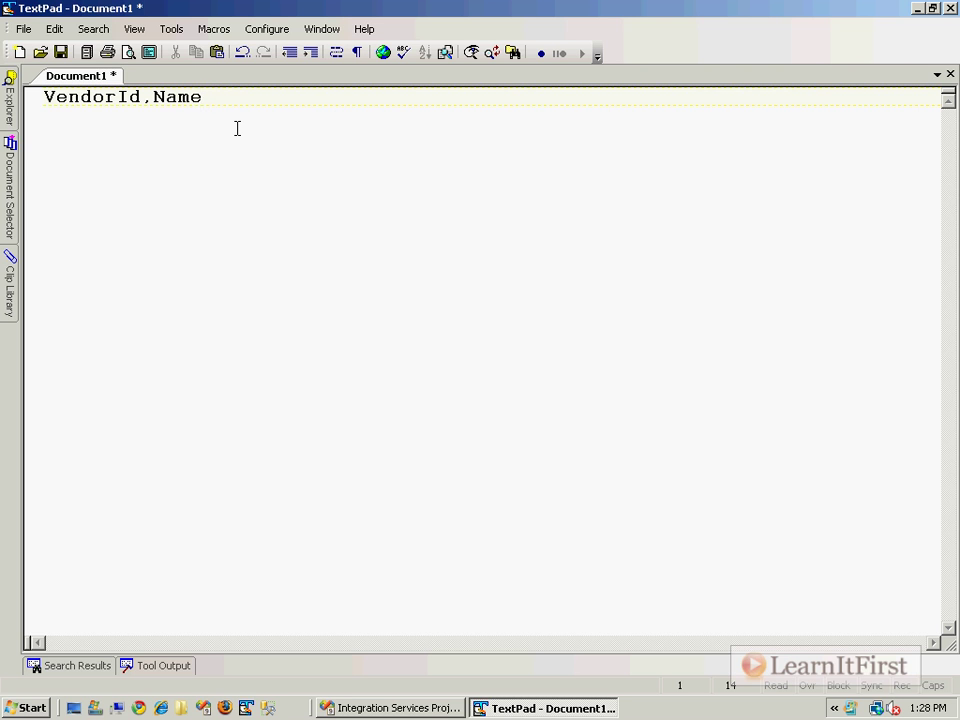
pyautogui.press('Return')
pyautogui.write("1,Scott's")
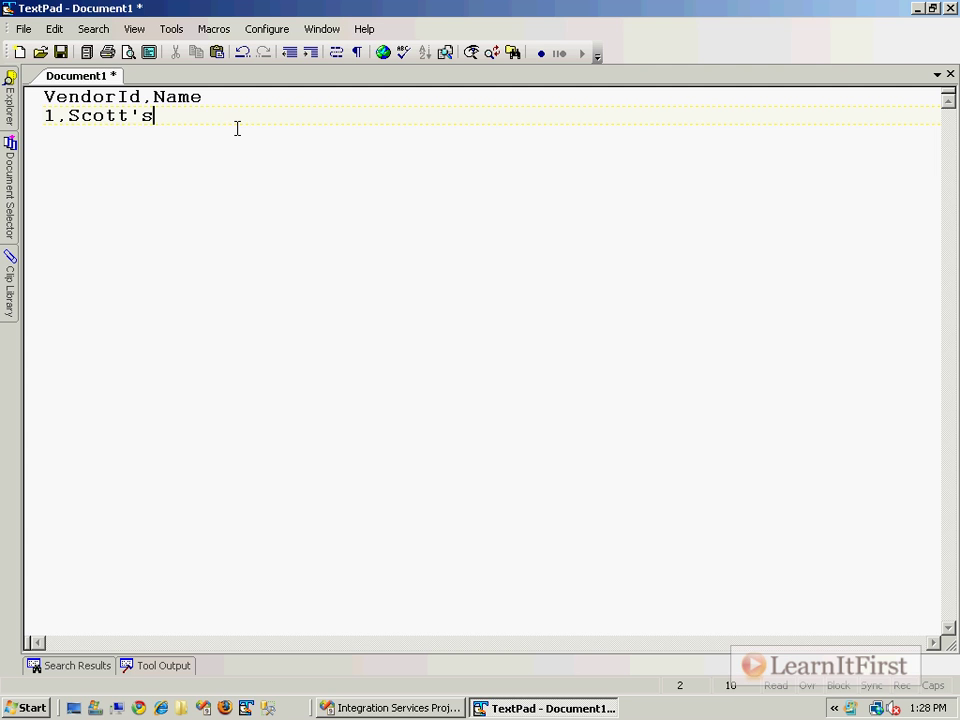
pyautogui.write(' Sock Store')
pyautogui.press('Return')
# Add the rows "2,Miracle Whip" and "3,Western Digital" below the first vendor.
pyautogui.write('2,')
pyautogui.press('BackSpace')
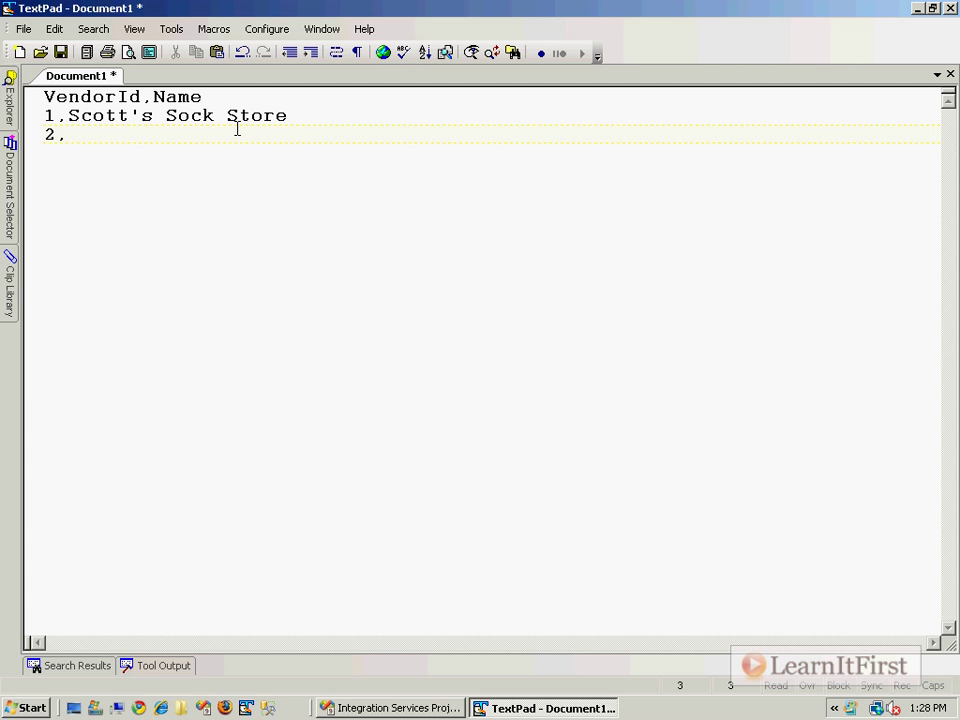
pyautogui.write('Miracle Whip')
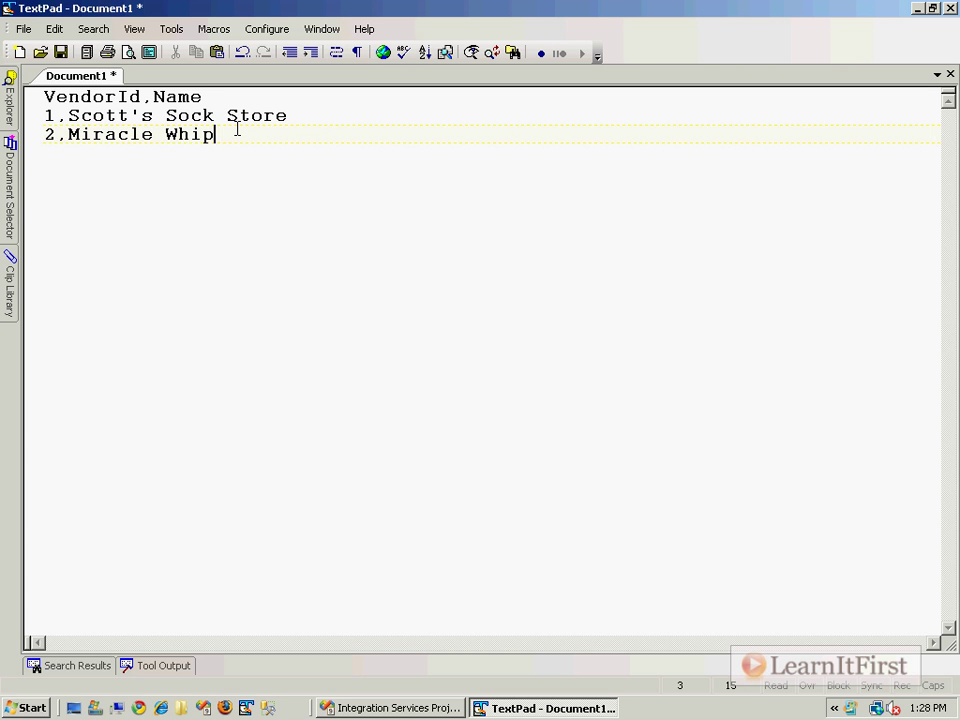
pyautogui.press('Return')
pyautogui.write('3,')
pyautogui.write('Weste')
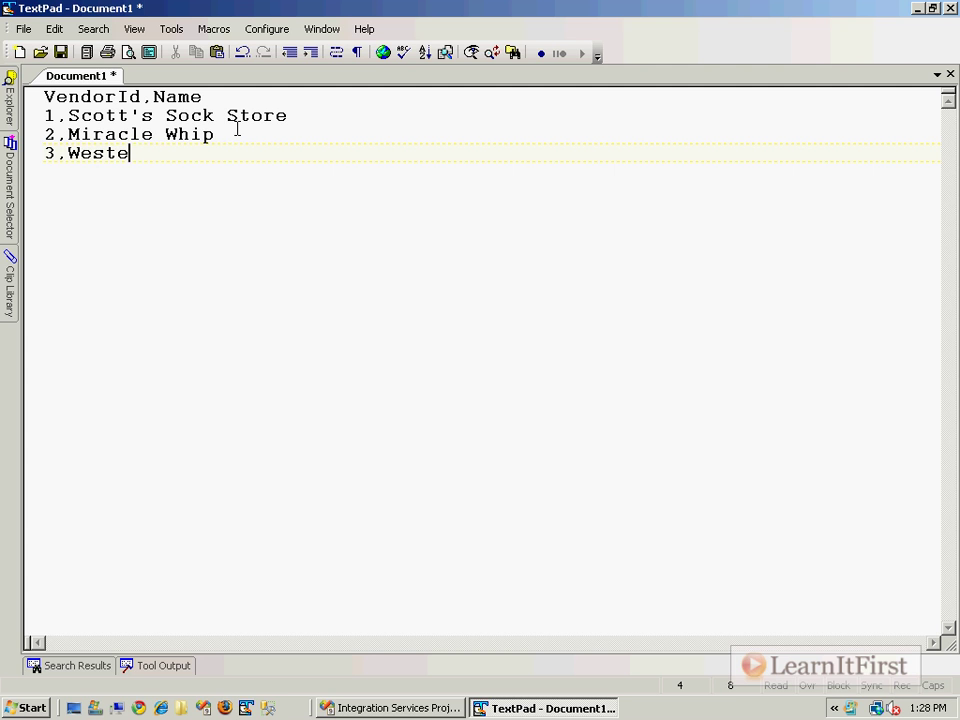
pyautogui.write('rn Digital')
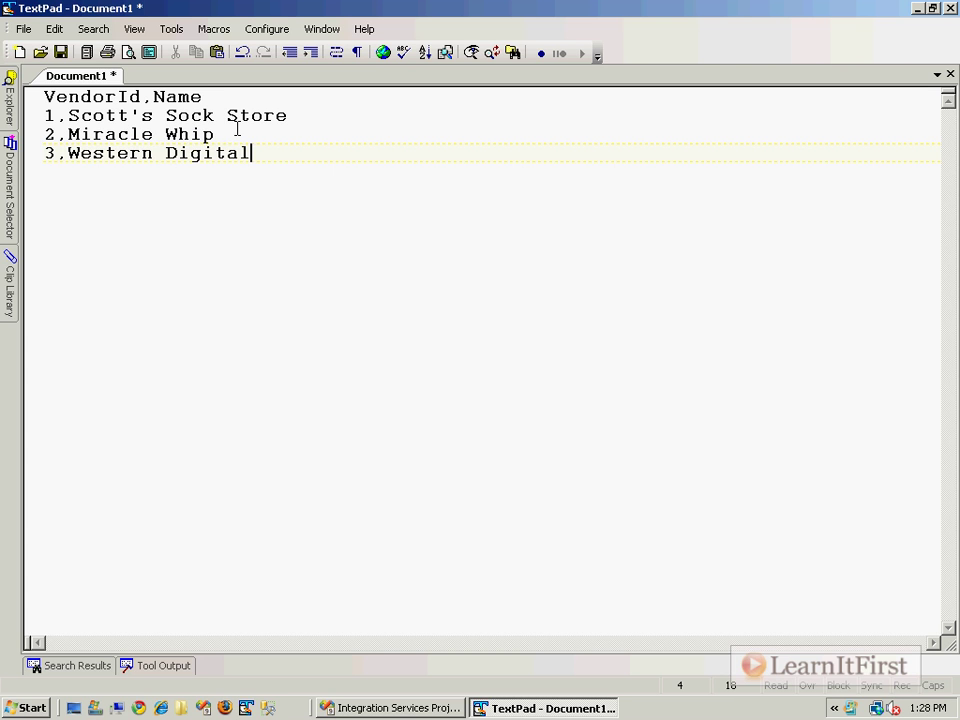
pyautogui.click(199, 97)
pyautogui.hotkey('shift', 'Home')
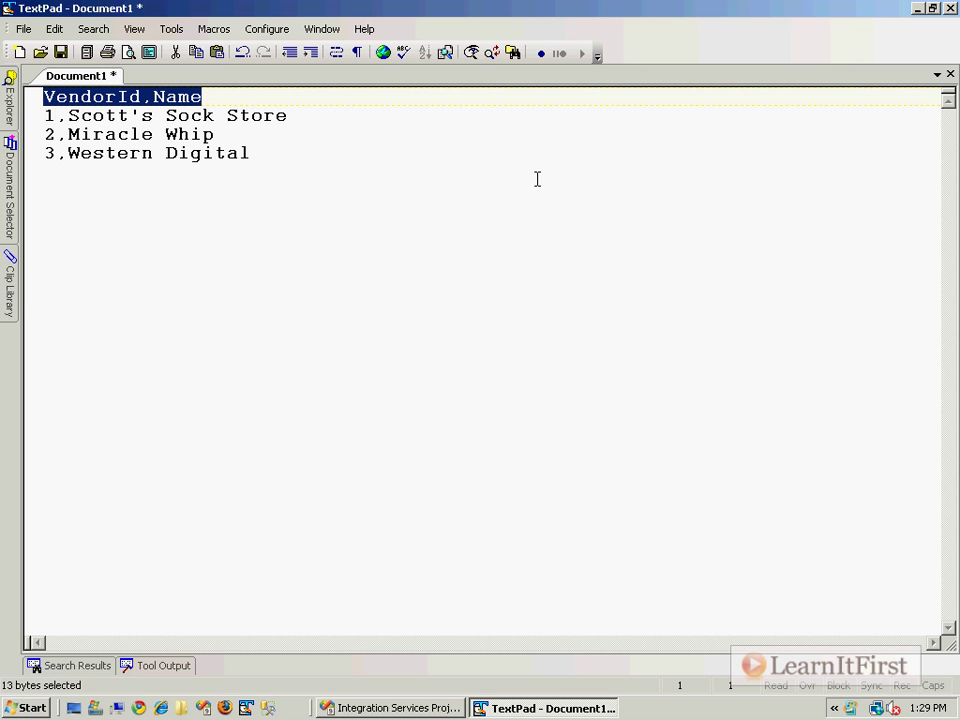
# Save the document as Vendors.txt in the root of drive C: and close TextPad.
pyautogui.click(61, 52)
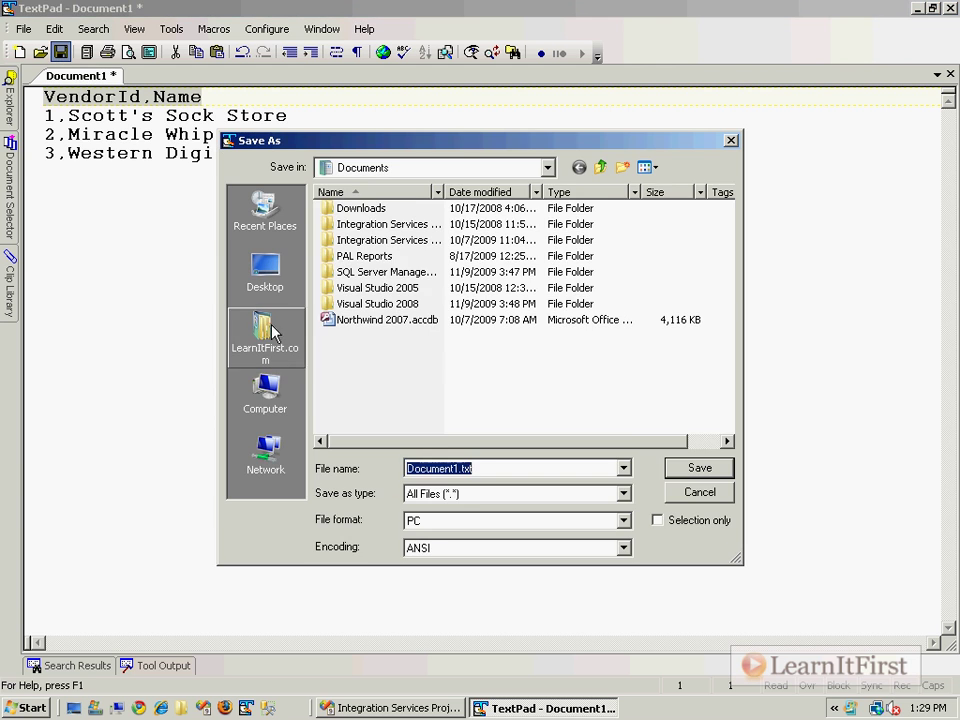
pyautogui.click(266, 392)
pyautogui.doubleClick(365, 224)
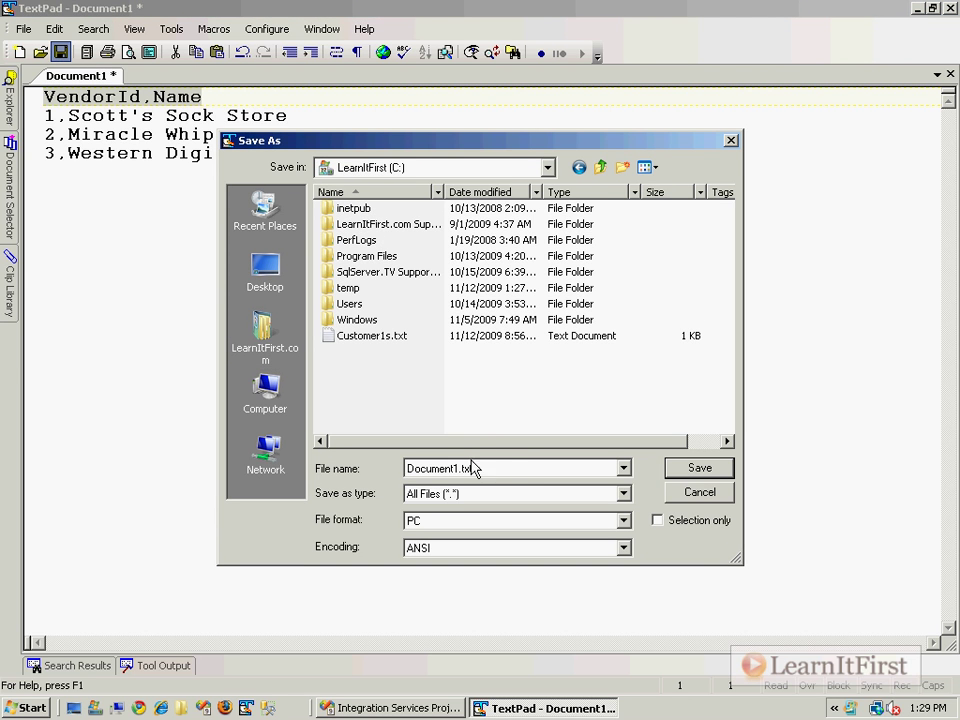
pyautogui.write('Vendors.txt')
pyautogui.press('Return')
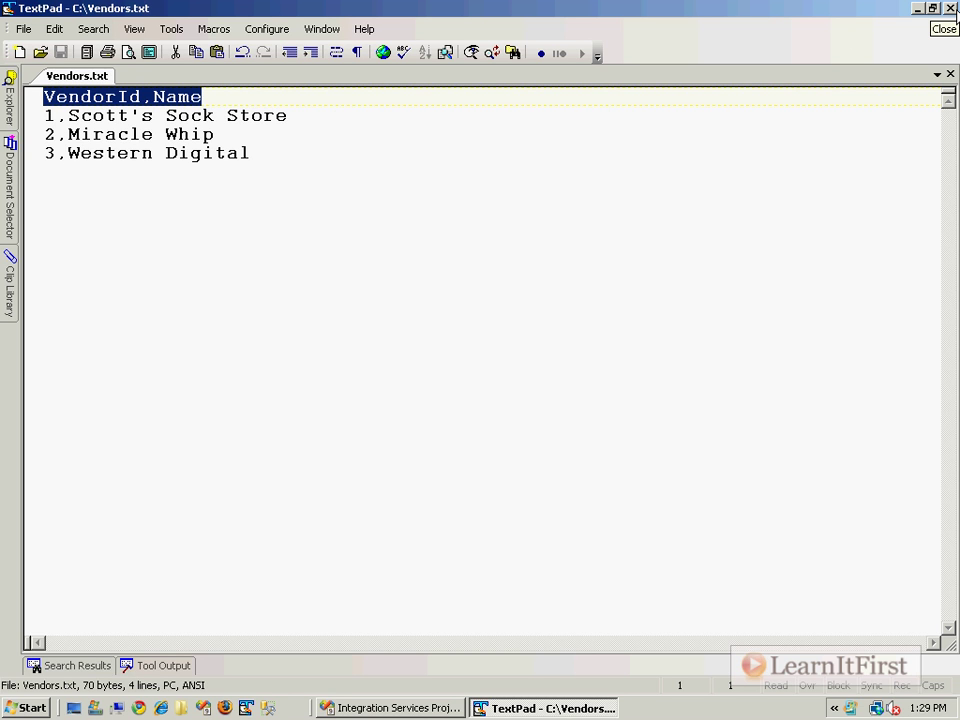
pyautogui.click(950, 9)
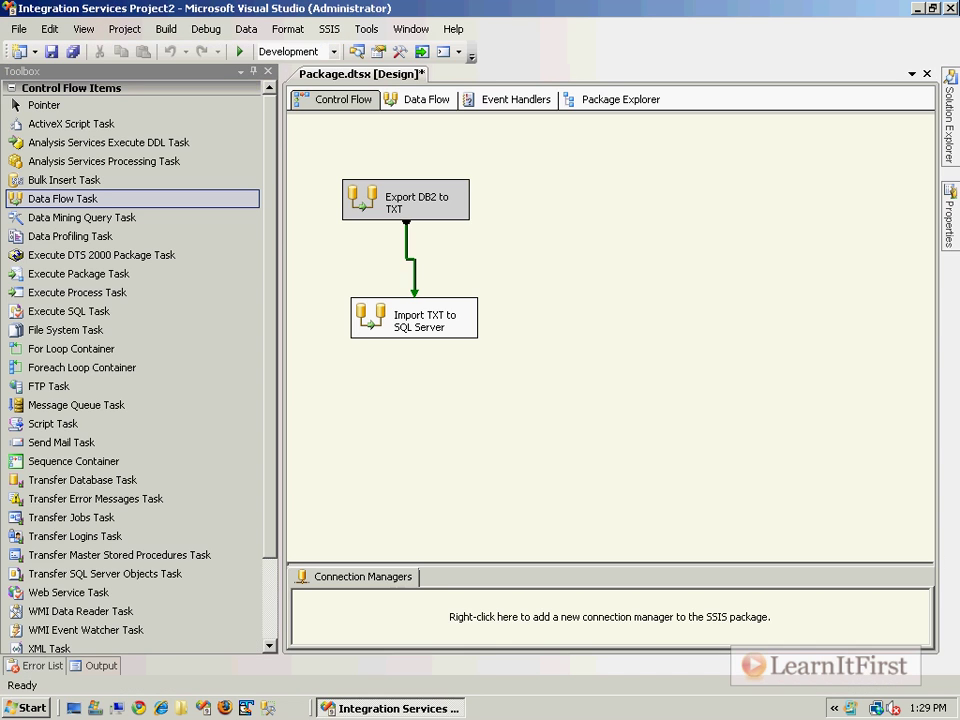
# Open the data flow of the Import TXT to SQL Server task and add a Flat File Source to it.
pyautogui.doubleClick(397, 330)
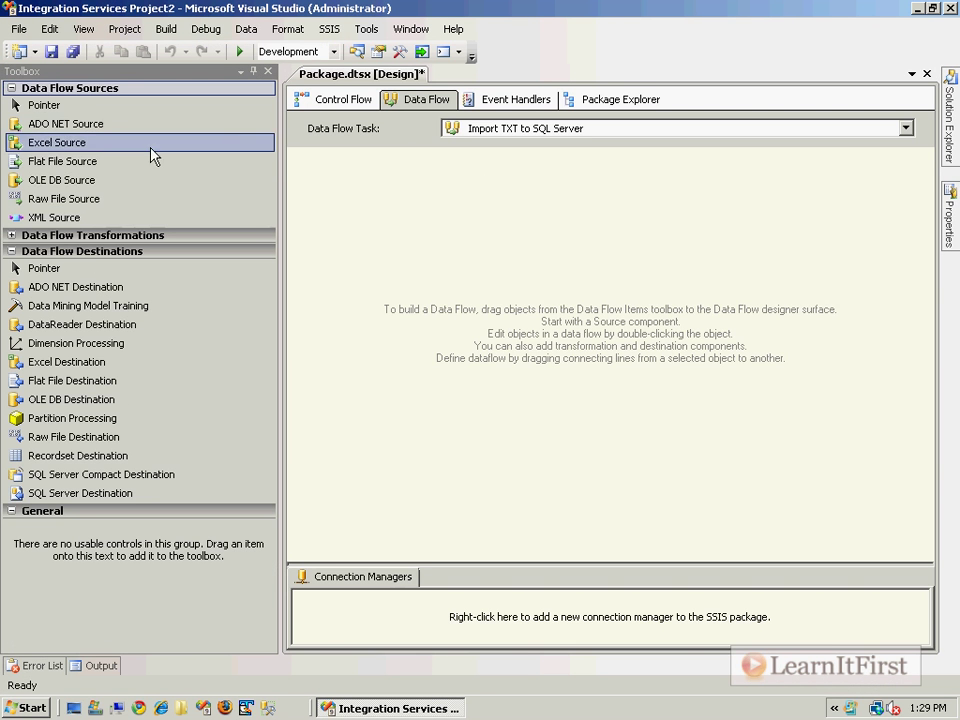
pyautogui.moveTo(145, 161); pyautogui.dragTo(447, 234)
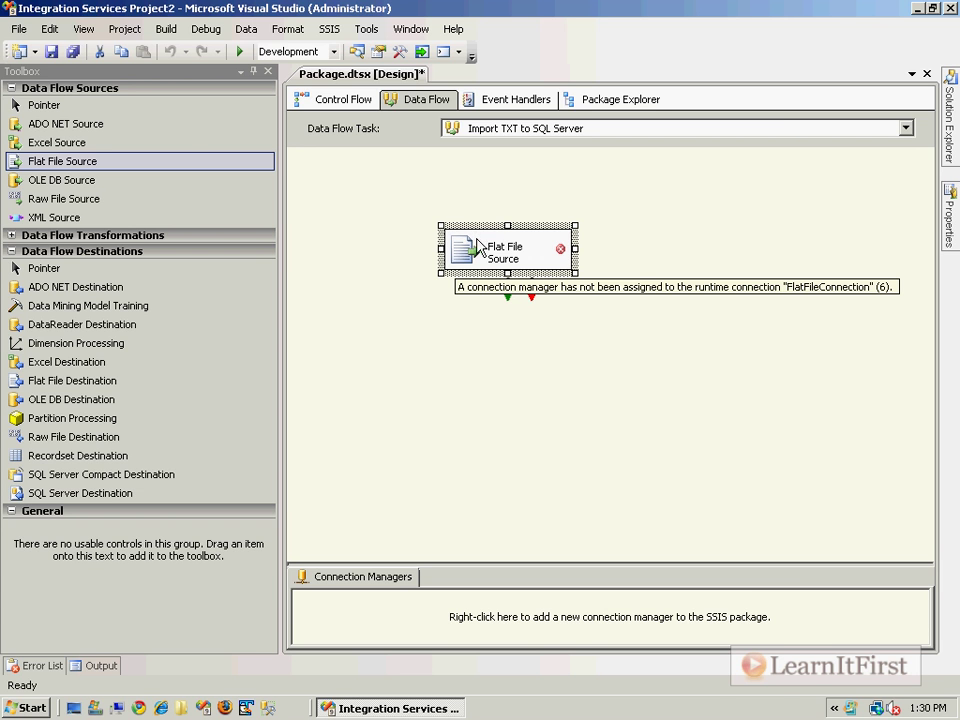
# Create a flat file connection manager named "Source" for C:\Vendors.txt, with column names in the first data row.
pyautogui.doubleClick(468, 250)
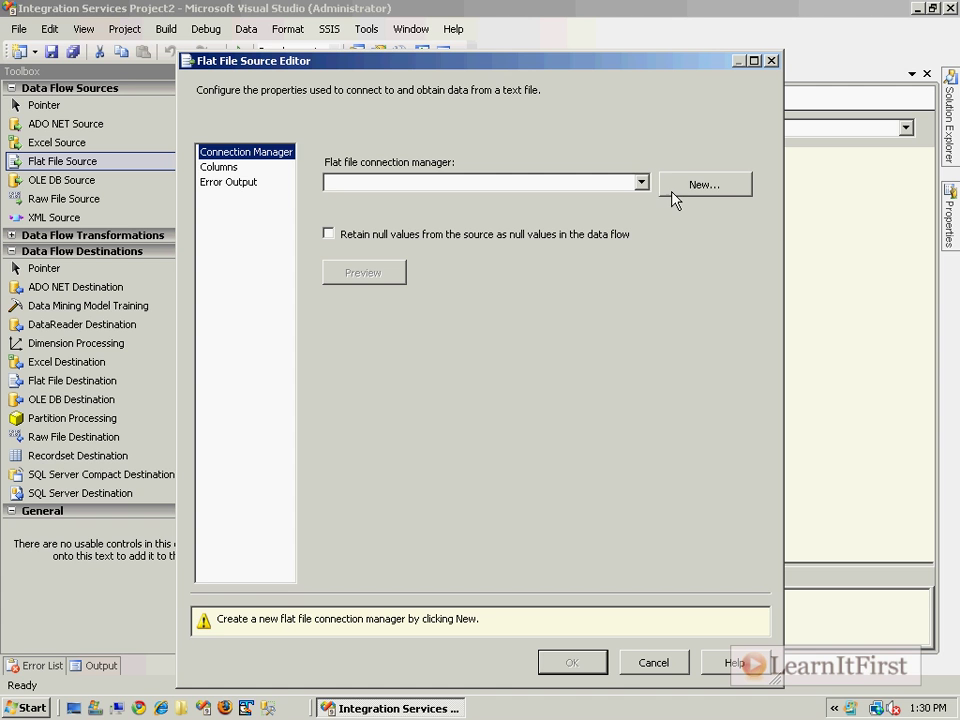
pyautogui.click(675, 197)
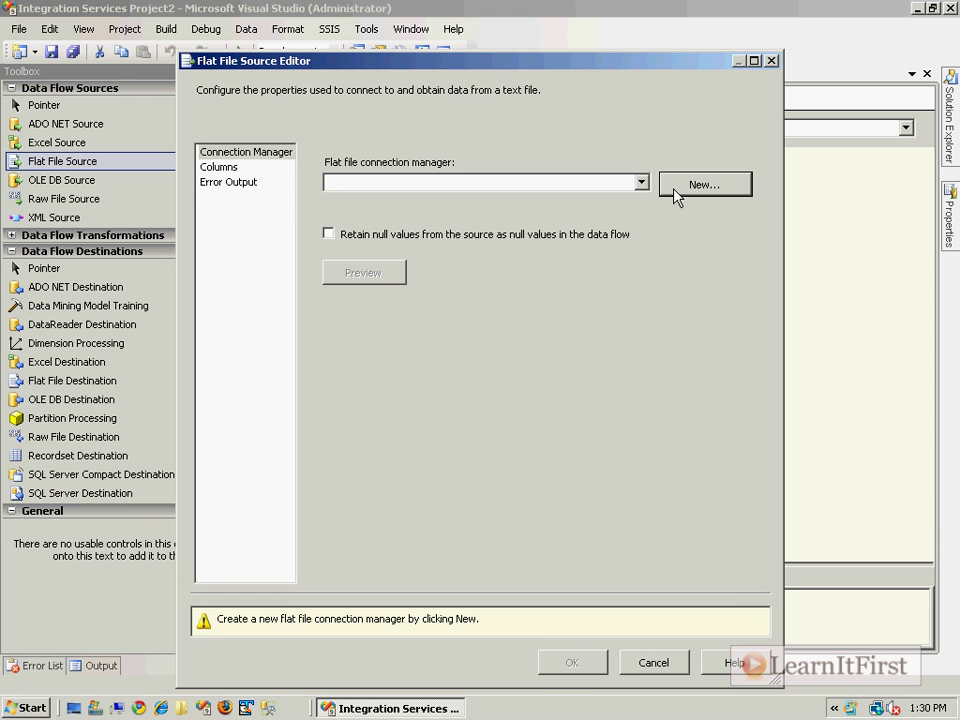
pyautogui.write('Source')
pyautogui.click(672, 277)
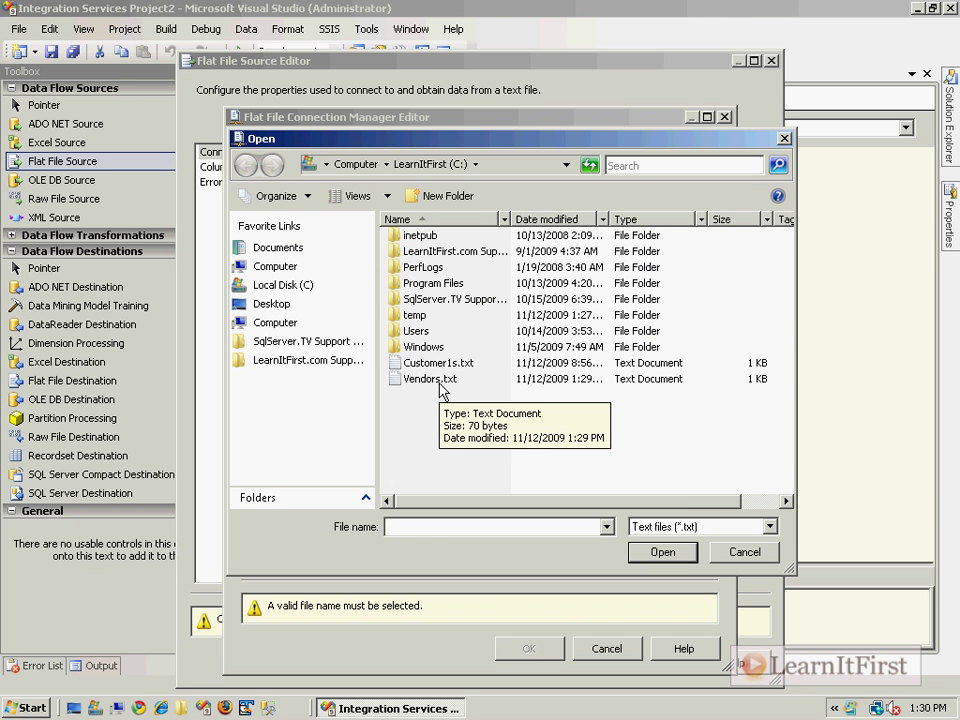
pyautogui.doubleClick(438, 380)
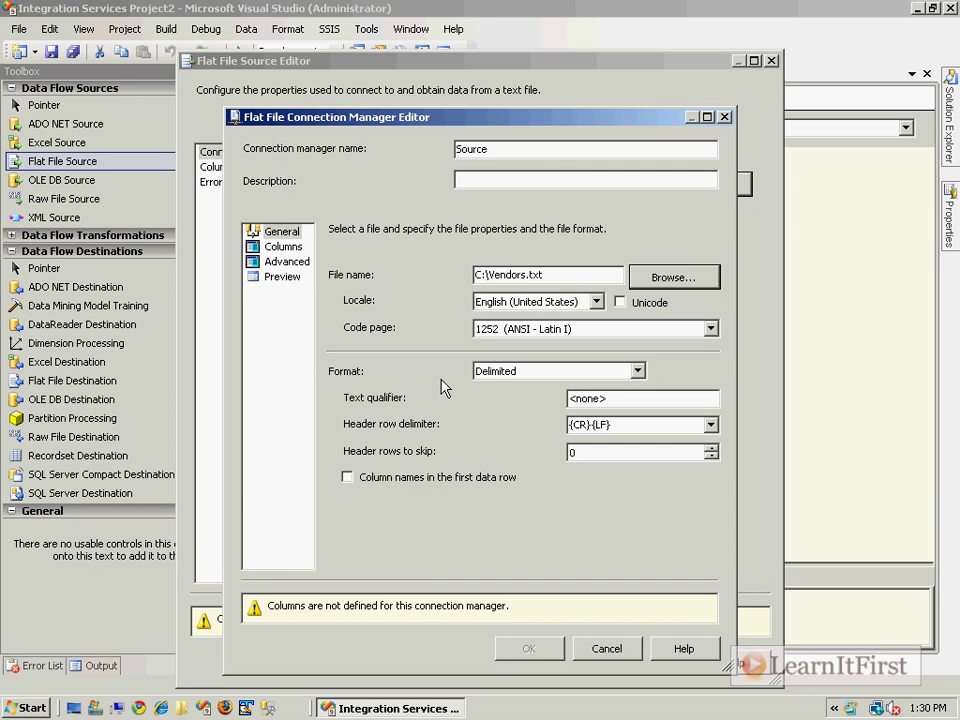
pyautogui.click(472, 482)
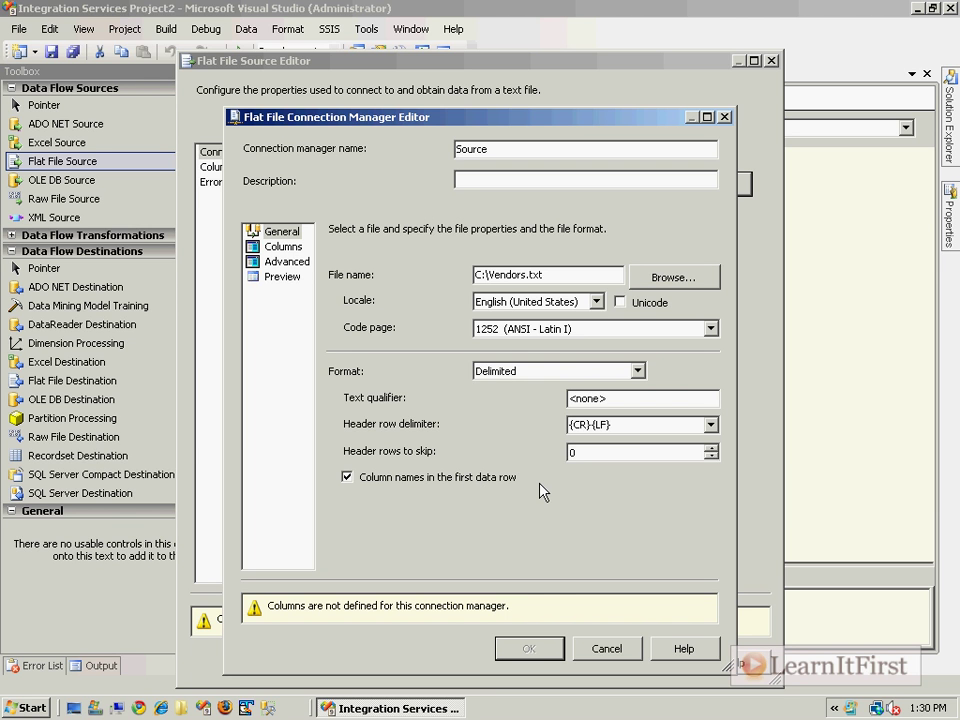
pyautogui.click(698, 424)
pyautogui.click(614, 397)
pyautogui.write('"')
pyautogui.hotkey('ctrl', 'z')
# Review the connection's column preview with the Name column widened, and examine the advanced properties of the VendorId and Name columns.
pyautogui.click(271, 252)
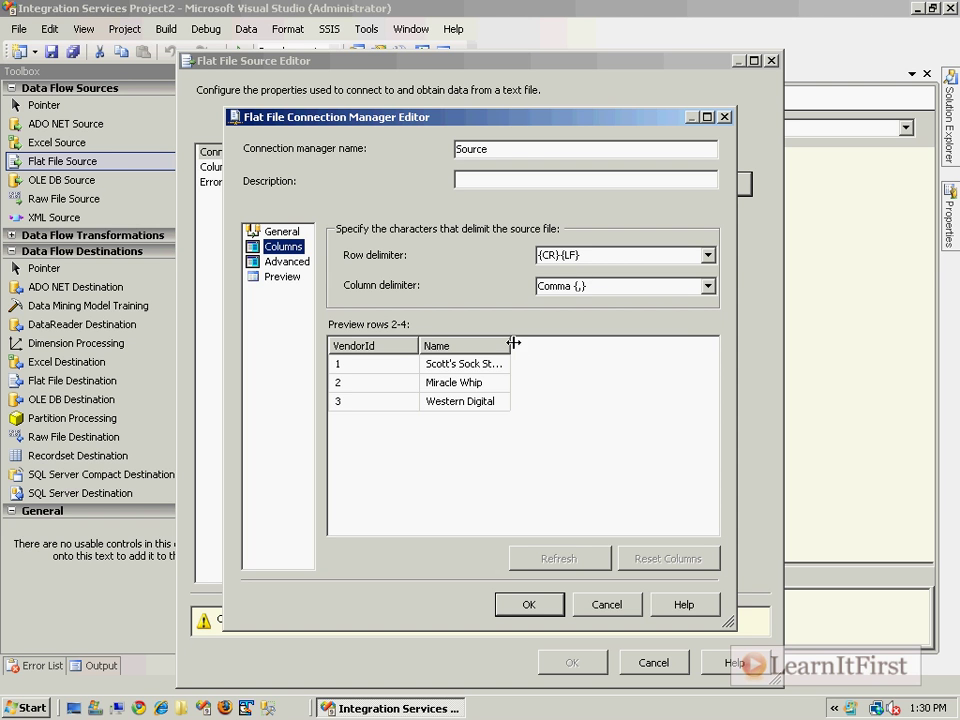
pyautogui.moveTo(513, 343); pyautogui.dragTo(709, 343)
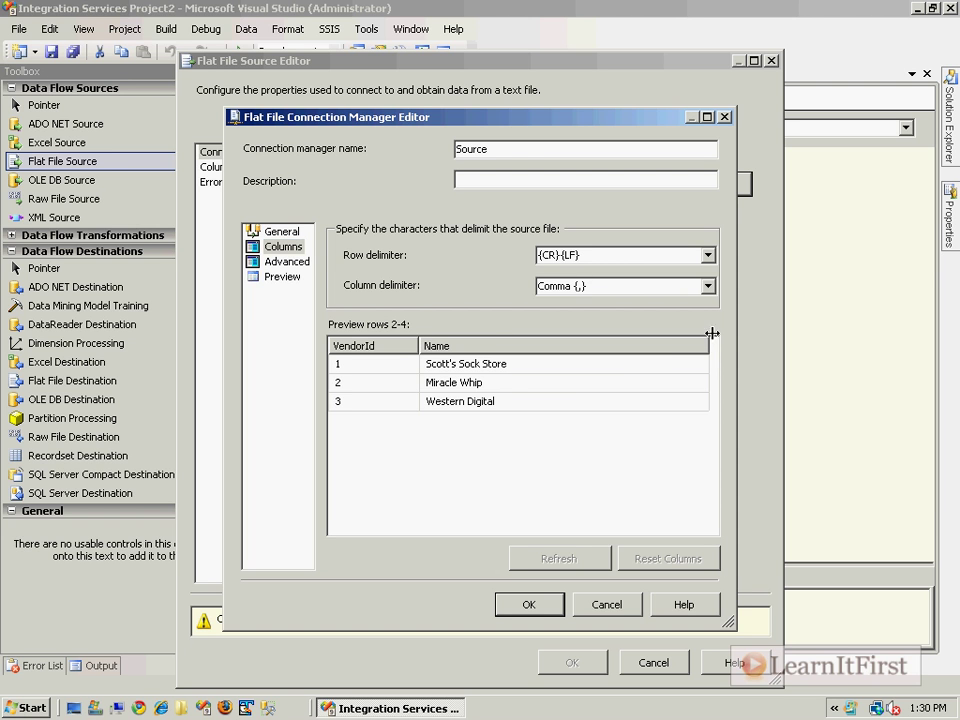
pyautogui.click(280, 263)
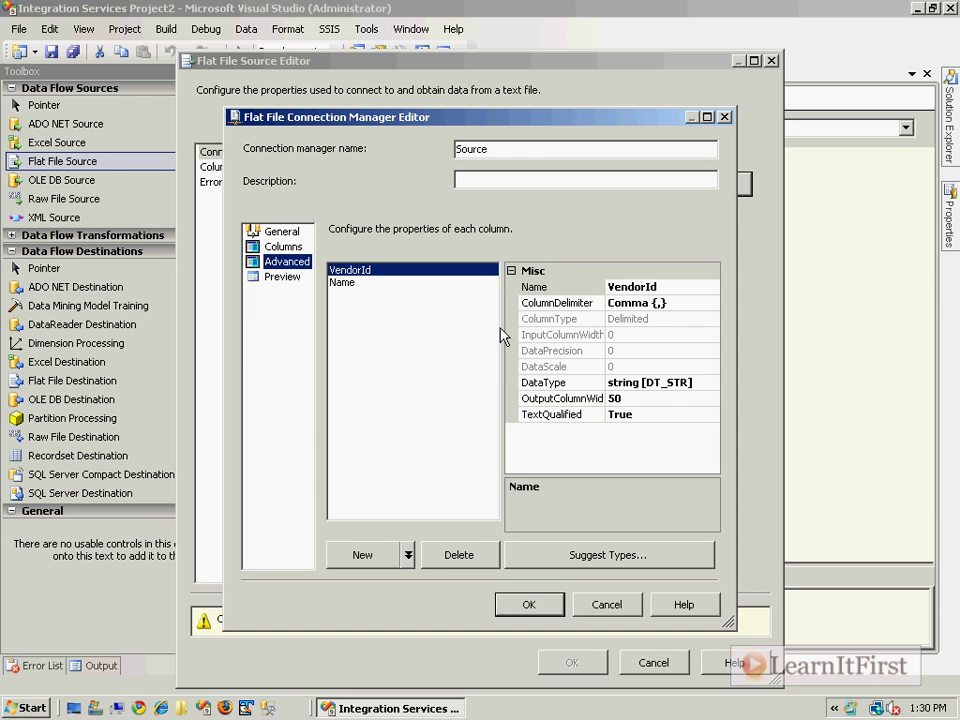
pyautogui.click(349, 283)
pyautogui.click(360, 271)
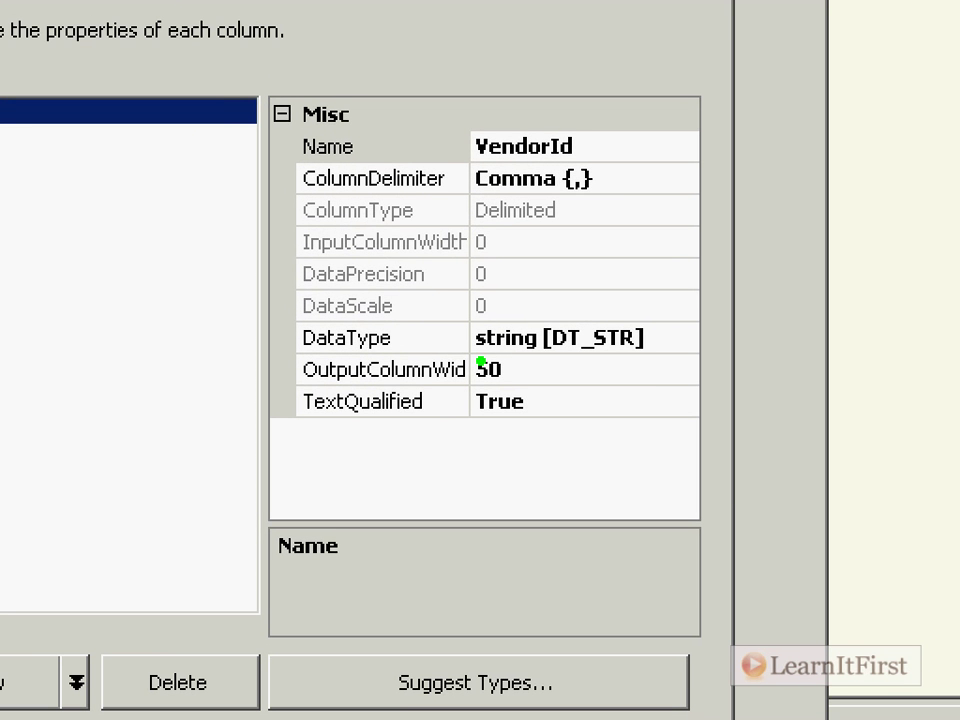
pyautogui.moveTo(594, 365); pyautogui.dragTo(612, 409)
pyautogui.moveTo(485, 391)
pyautogui.mouseDown()
pyautogui.moveTo(748, 300)
pyautogui.moveTo(368, 300)
pyautogui.mouseUp()
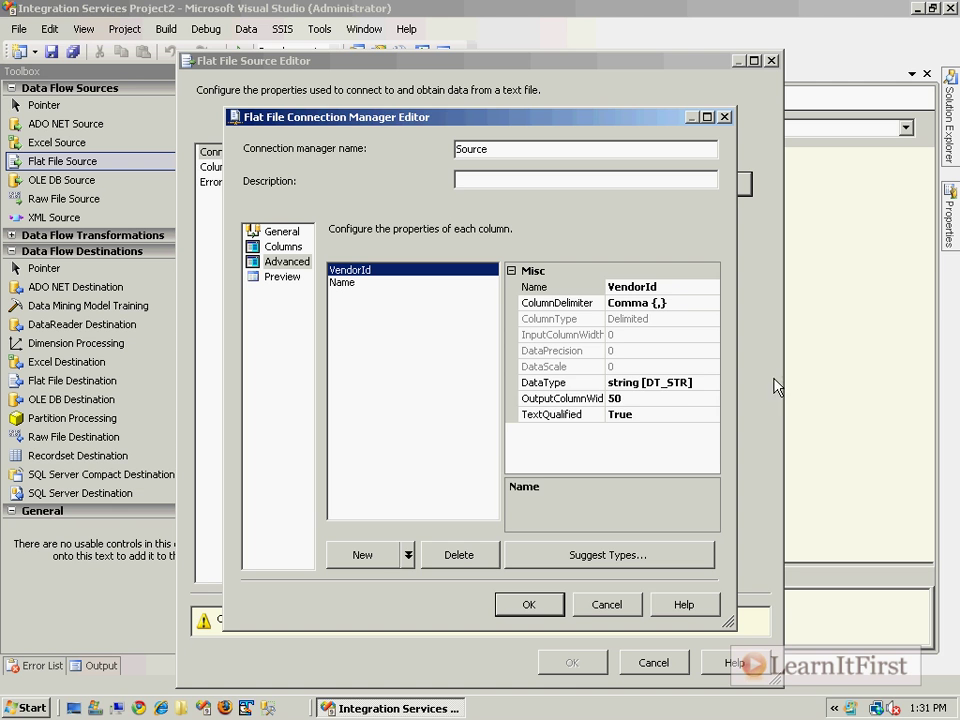
# Set the VendorId column's data type to four-byte signed integer [DT_I4].
pyautogui.click(672, 348)
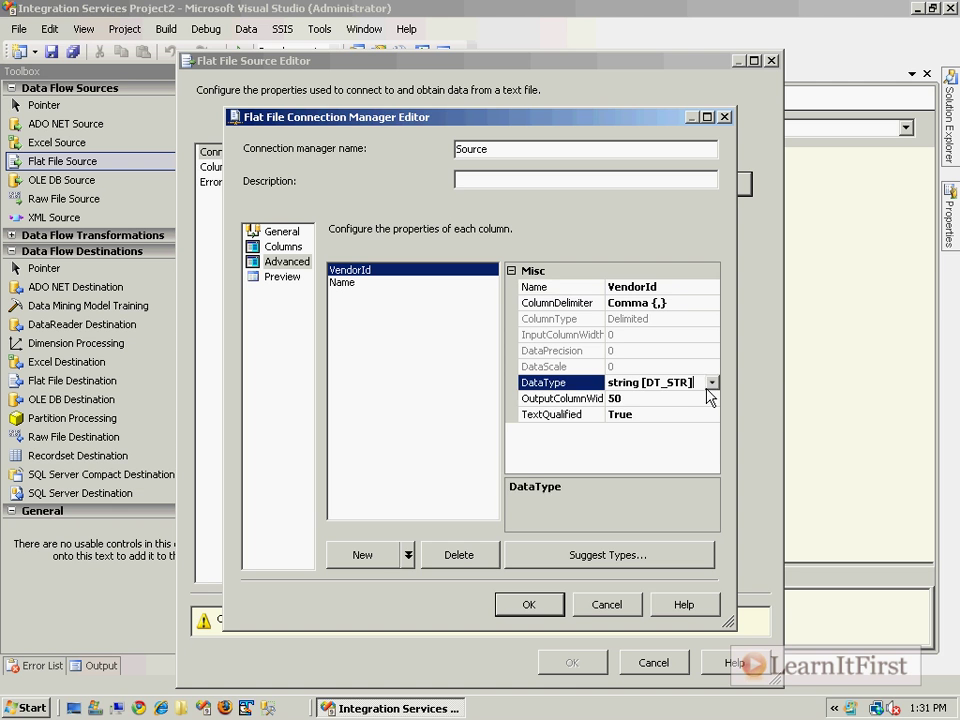
pyautogui.click(711, 383)
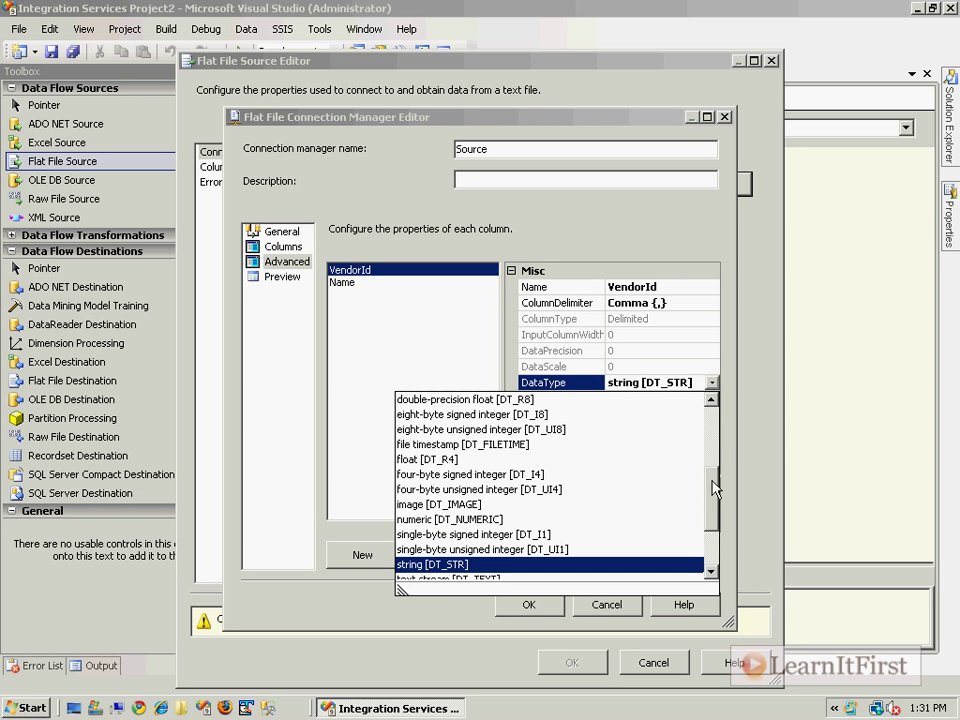
pyautogui.scroll(3, 669, 443)
pyautogui.scroll(2, 583, 508)
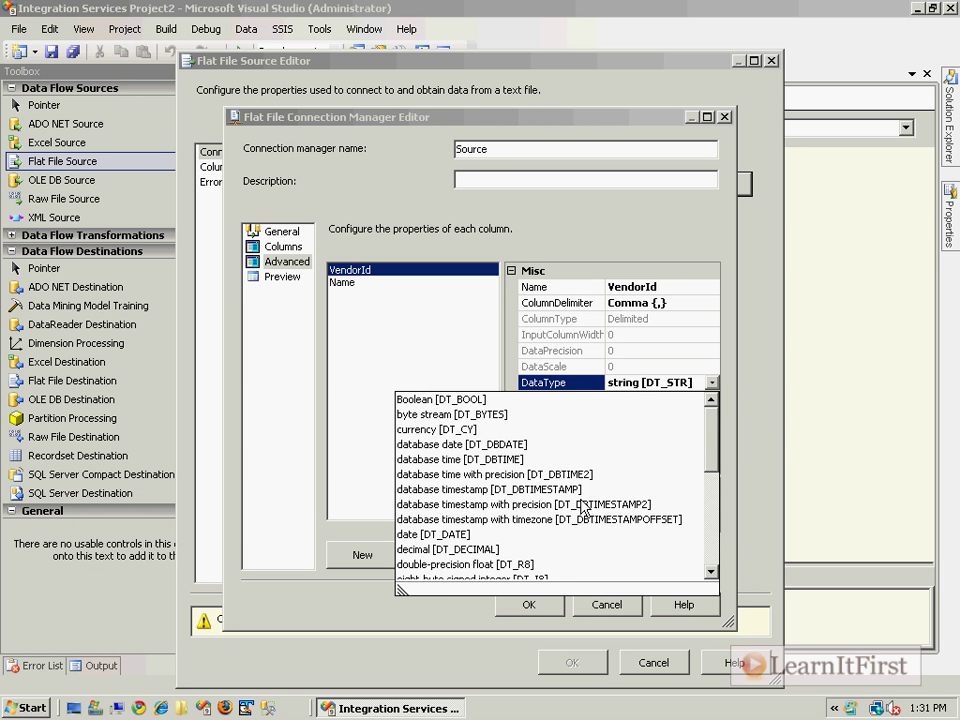
pyautogui.scroll(-5, 583, 508)
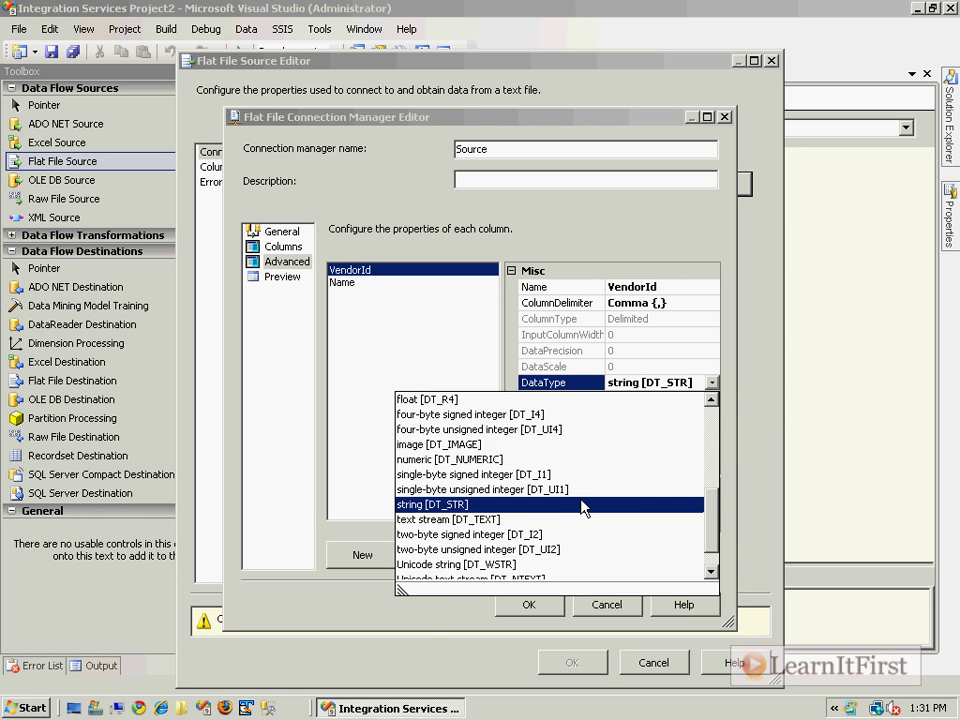
pyautogui.click(525, 414)
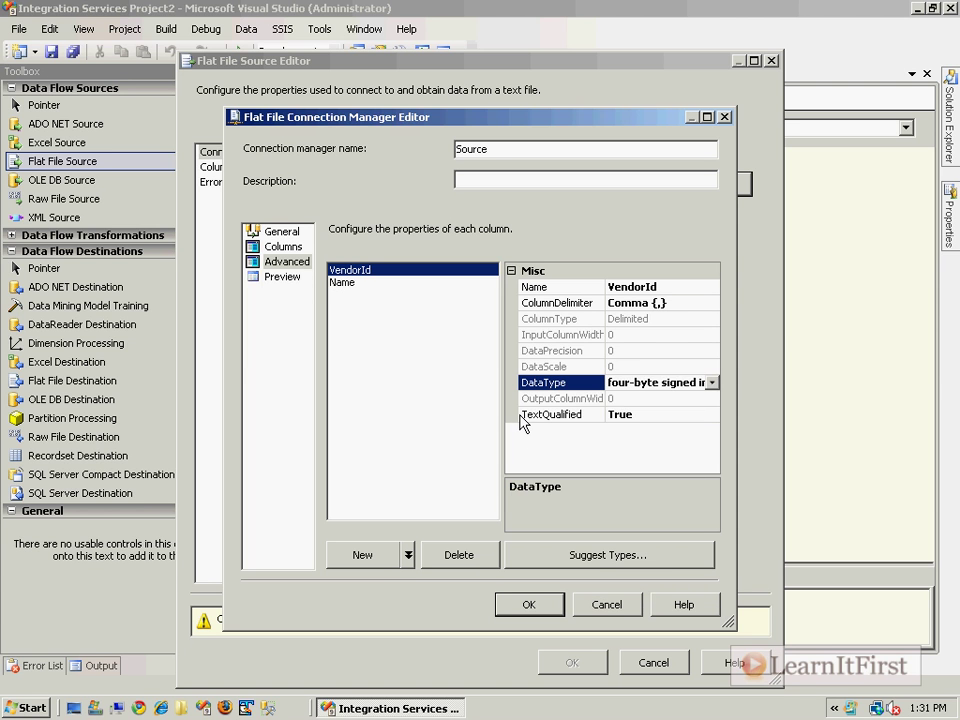
# Set the Name column to Unicode string [DT_WSTR] with an output column width of 128, and accept the connection manager.
pyautogui.click(352, 284)
pyautogui.click(668, 398)
pyautogui.click(668, 398)
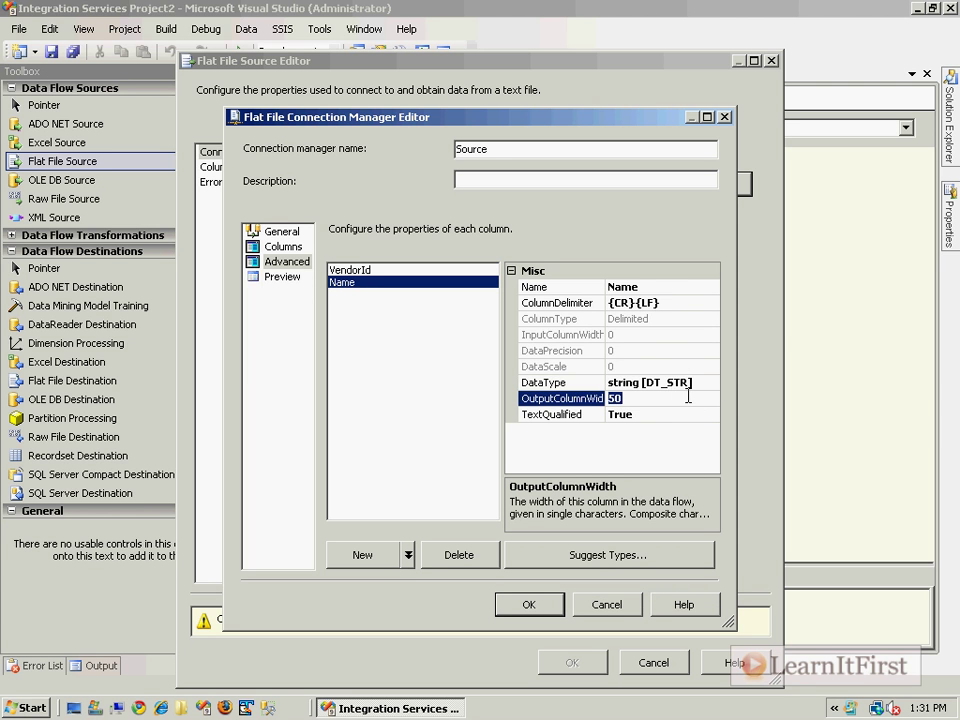
pyautogui.click(713, 382)
pyautogui.click(713, 382)
pyautogui.scroll(-1, 670, 512)
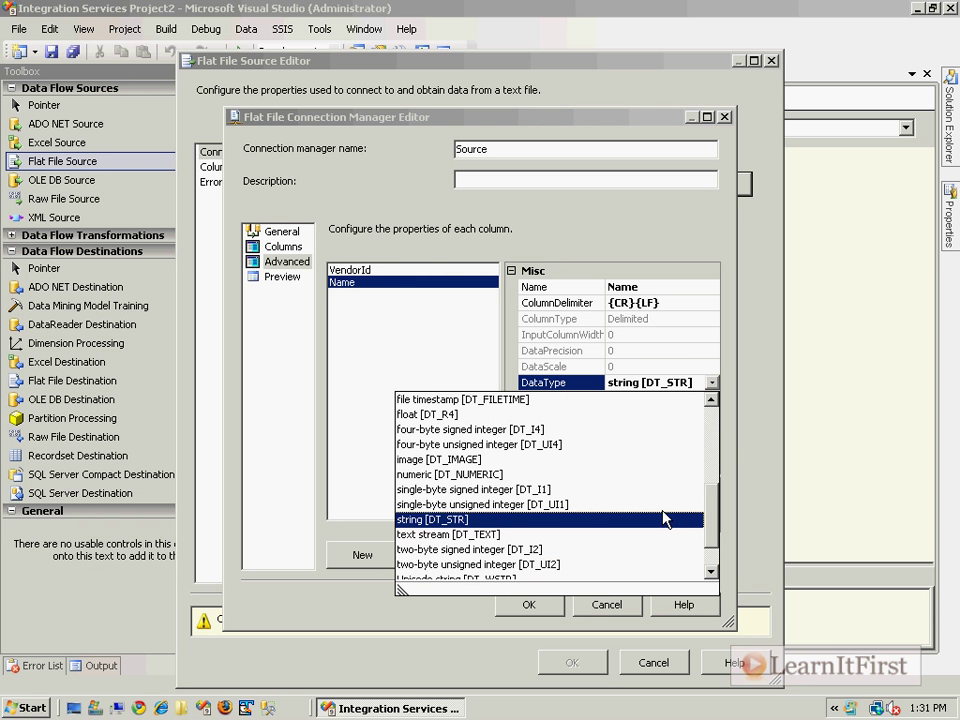
pyautogui.scroll(-1, 497, 545)
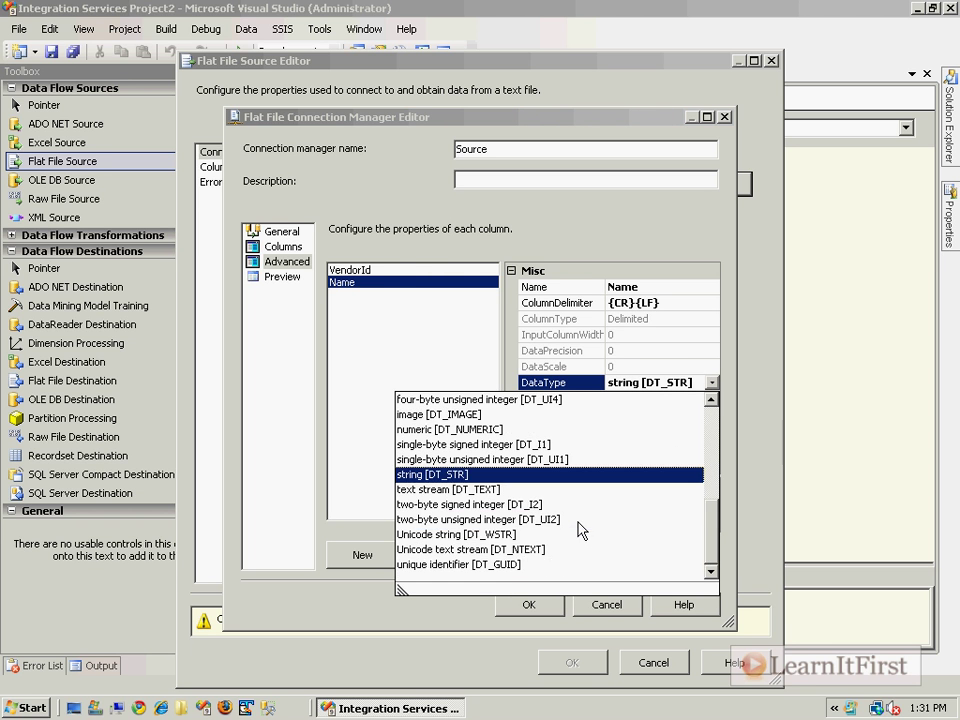
pyautogui.click(497, 535)
pyautogui.click(677, 397)
pyautogui.write('128')
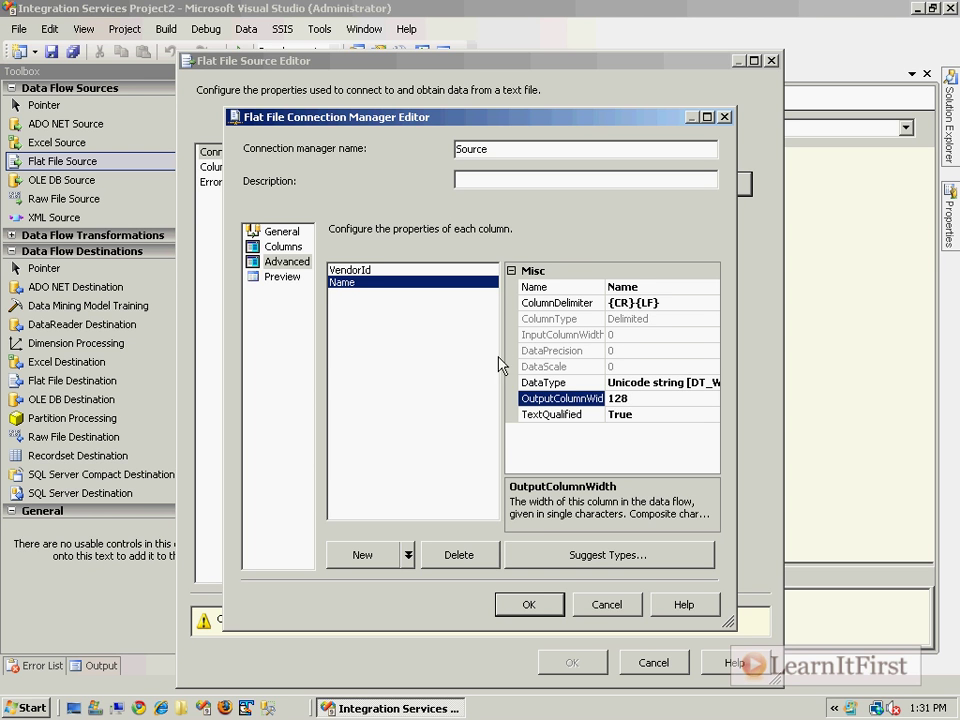
pyautogui.click(553, 607)
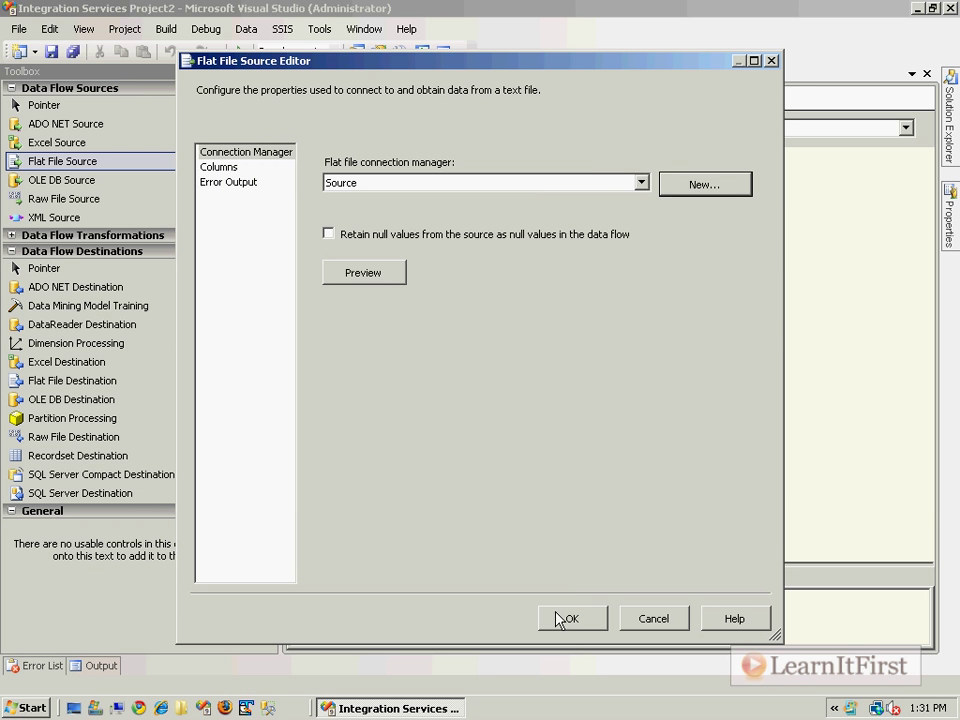
# Review the external and output columns VendorId and Name of the Flat File Source and accept its configuration.
pyautogui.click(220, 167)
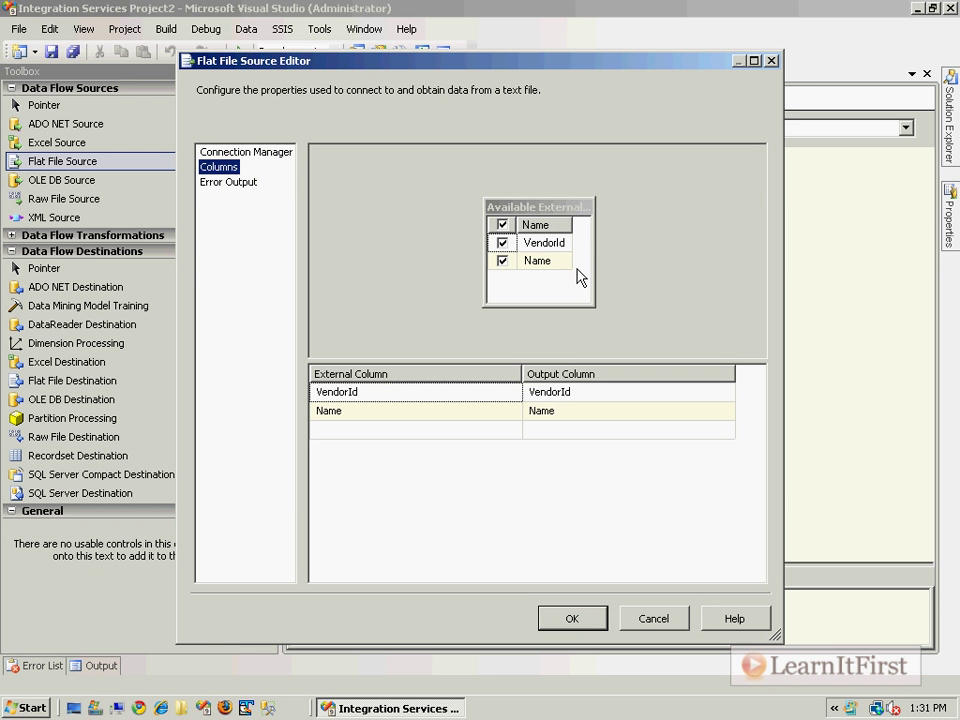
pyautogui.click(583, 392)
pyautogui.doubleClick(601, 392)
pyautogui.click(606, 410)
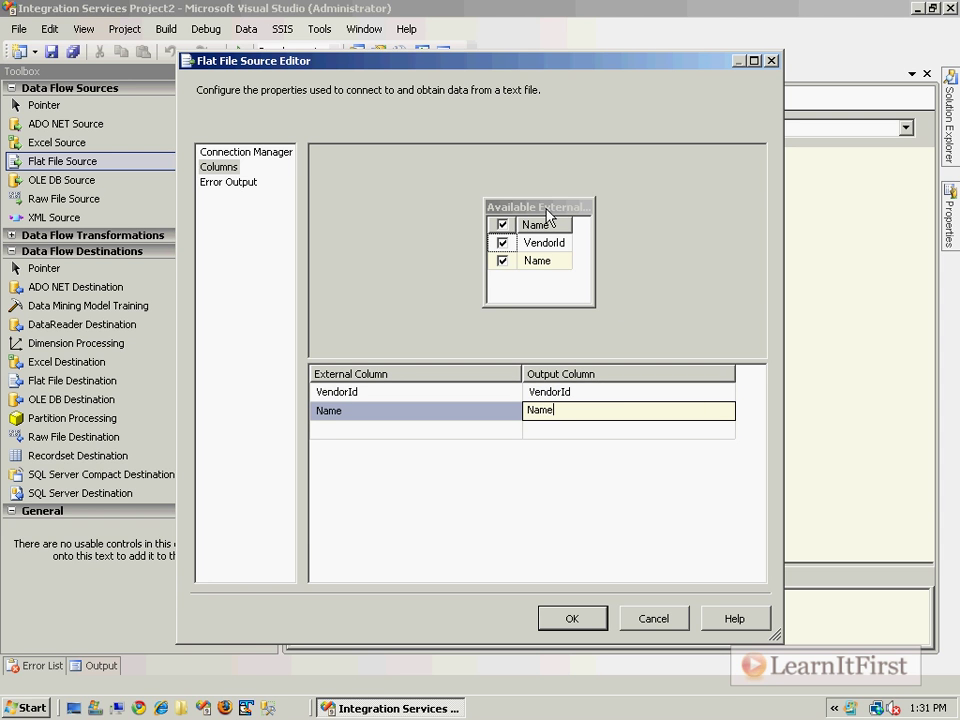
pyautogui.click(398, 374)
pyautogui.click(418, 376)
pyautogui.click(353, 394)
pyautogui.click(352, 412)
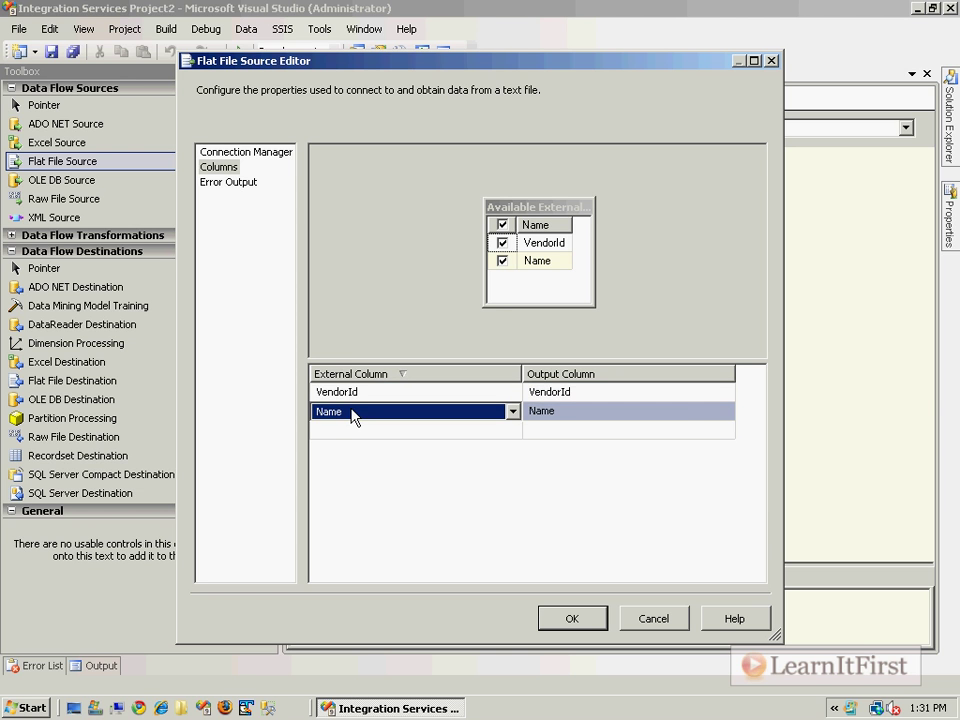
pyautogui.click(645, 408)
pyautogui.click(636, 392)
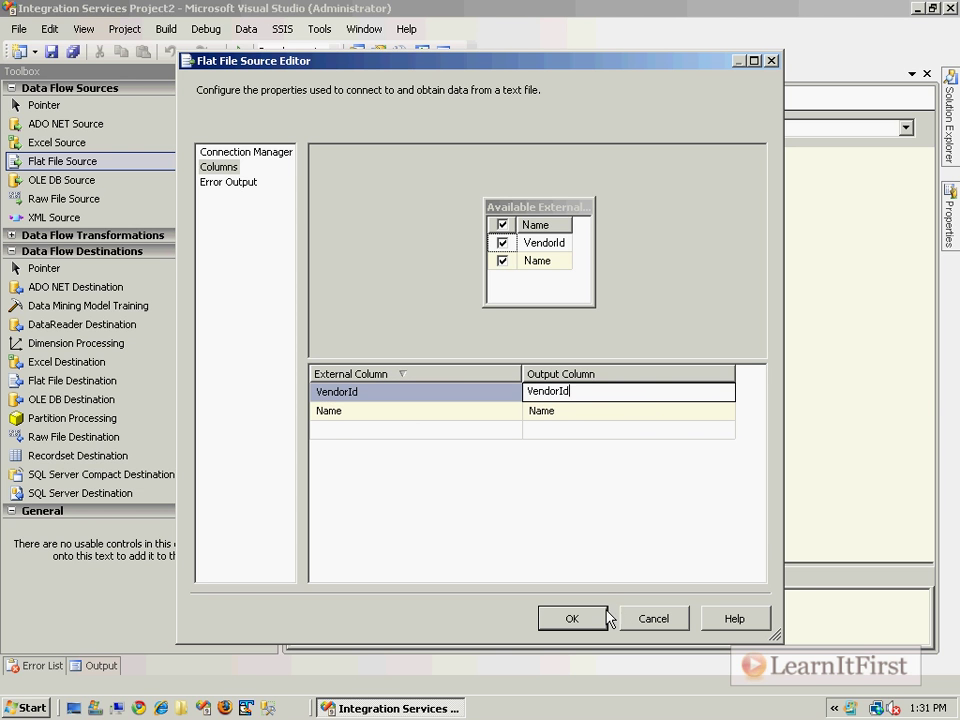
pyautogui.click(571, 618)
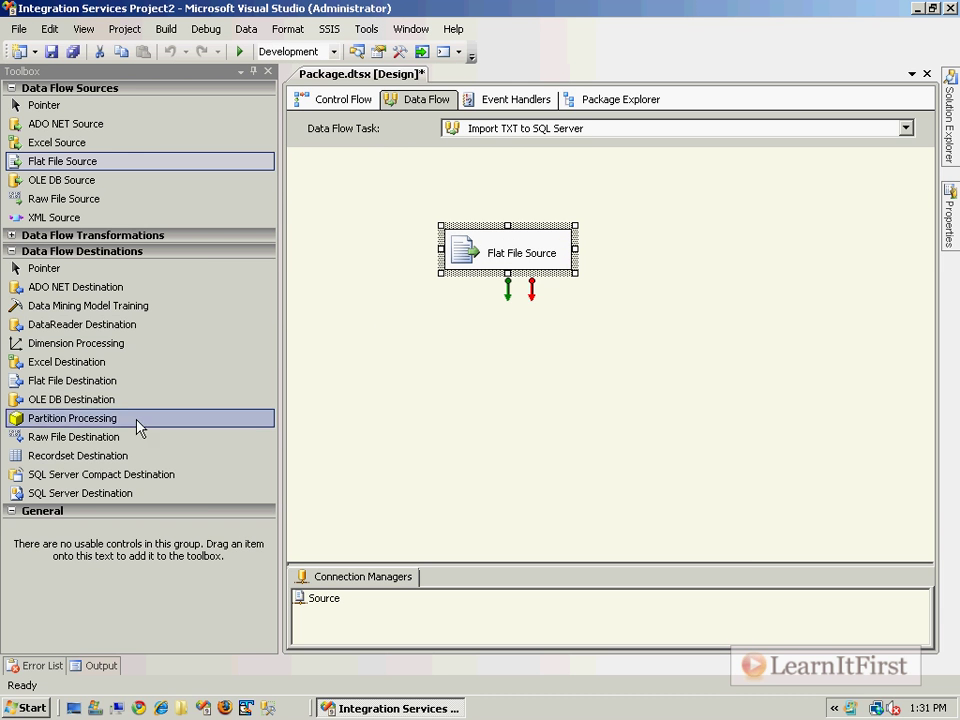
# Add a SQL Server Destination below the Flat File Source and connect the source's green output to it.
pyautogui.moveTo(118, 497); pyautogui.dragTo(589, 375)
pyautogui.click(508, 259)
pyautogui.moveTo(510, 306); pyautogui.dragTo(501, 398)
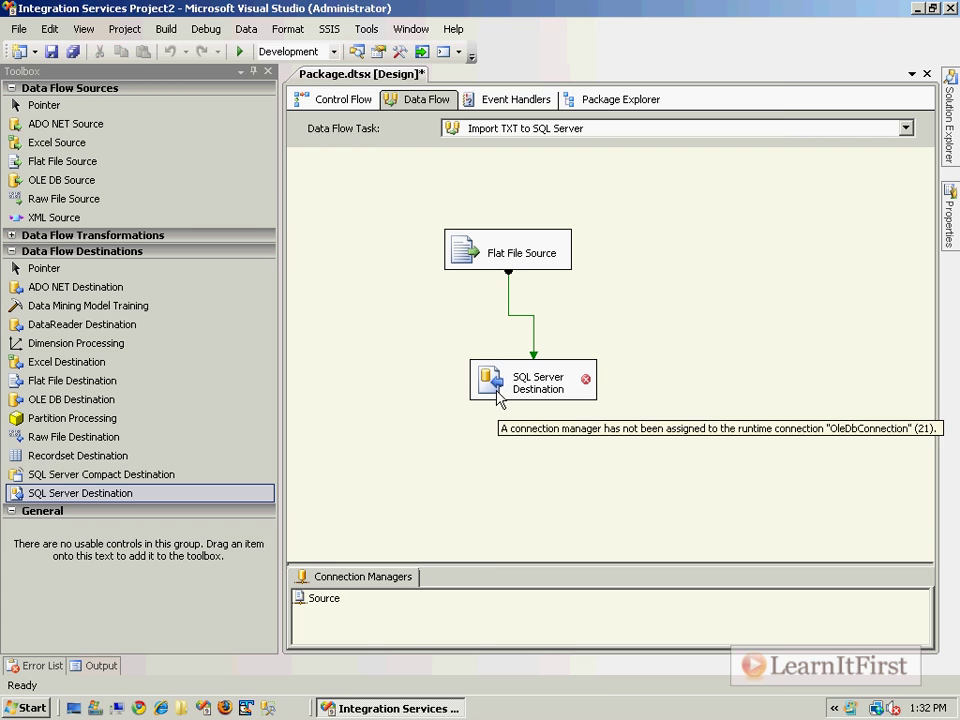
# Assign a connection manager to the SQL Server Destination using the existing localhost.tempdb data connection.
pyautogui.doubleClick(500, 390)
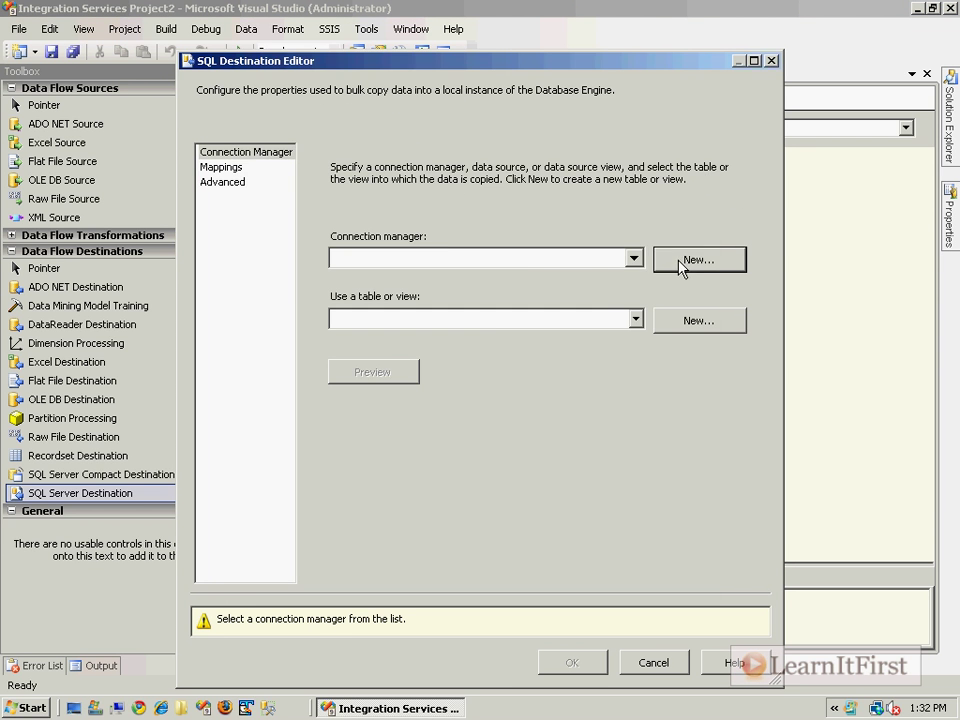
pyautogui.click(688, 259)
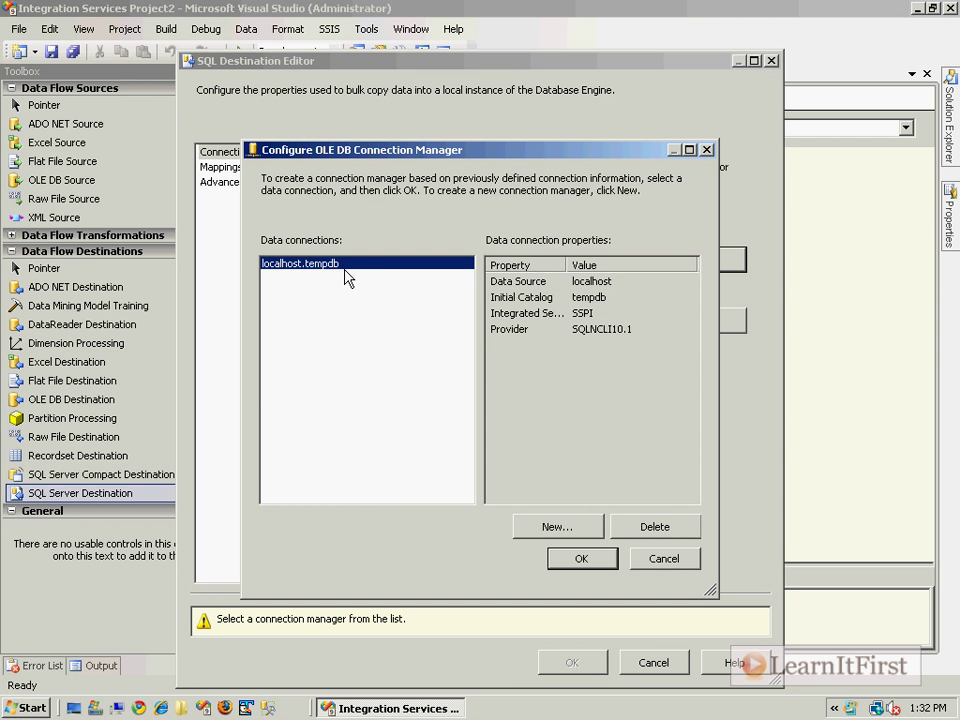
pyautogui.click(585, 566)
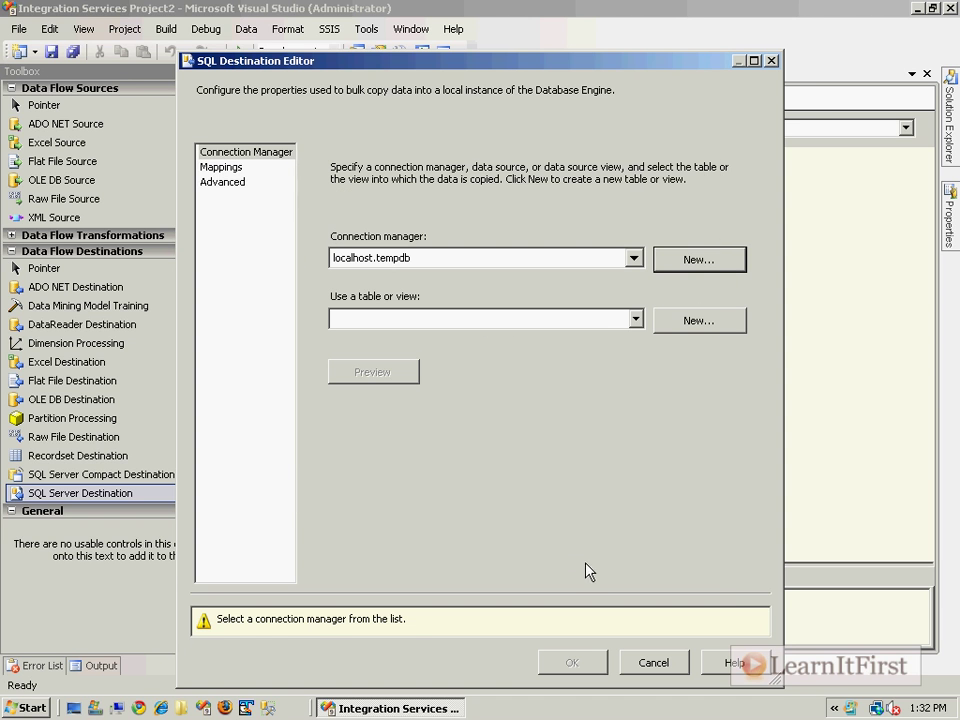
# Start a new destination table and set its name to dbo.Vendor in the CREATE TABLE script.
pyautogui.click(678, 322)
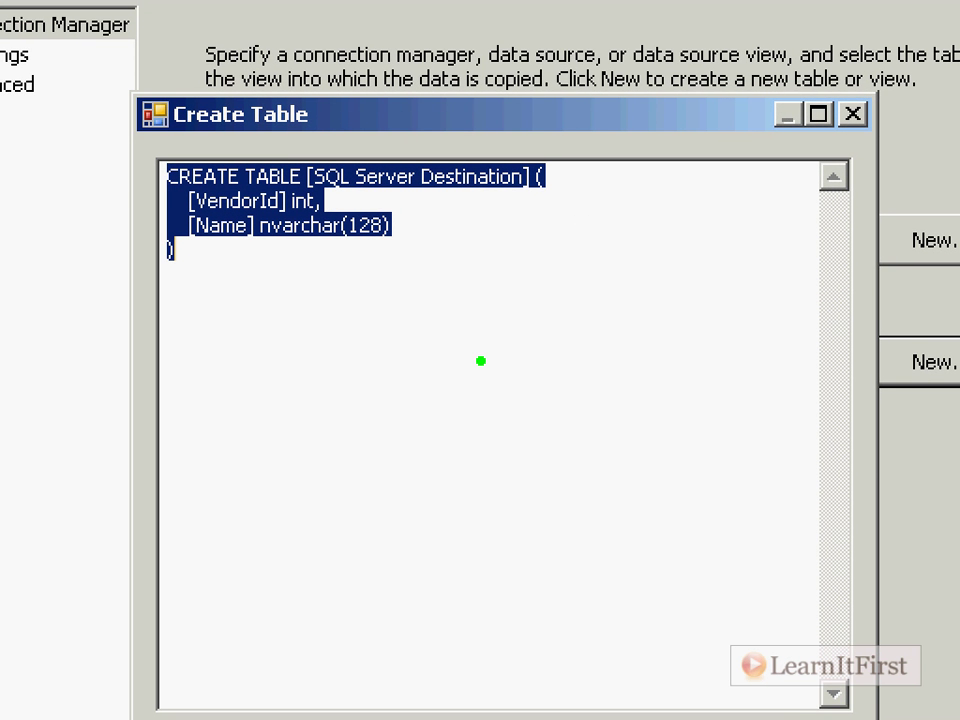
pyautogui.moveTo(284, 146)
pyautogui.mouseDown()
pyautogui.moveTo(534, 221)
pyautogui.moveTo(590, 207)
pyautogui.mouseUp()
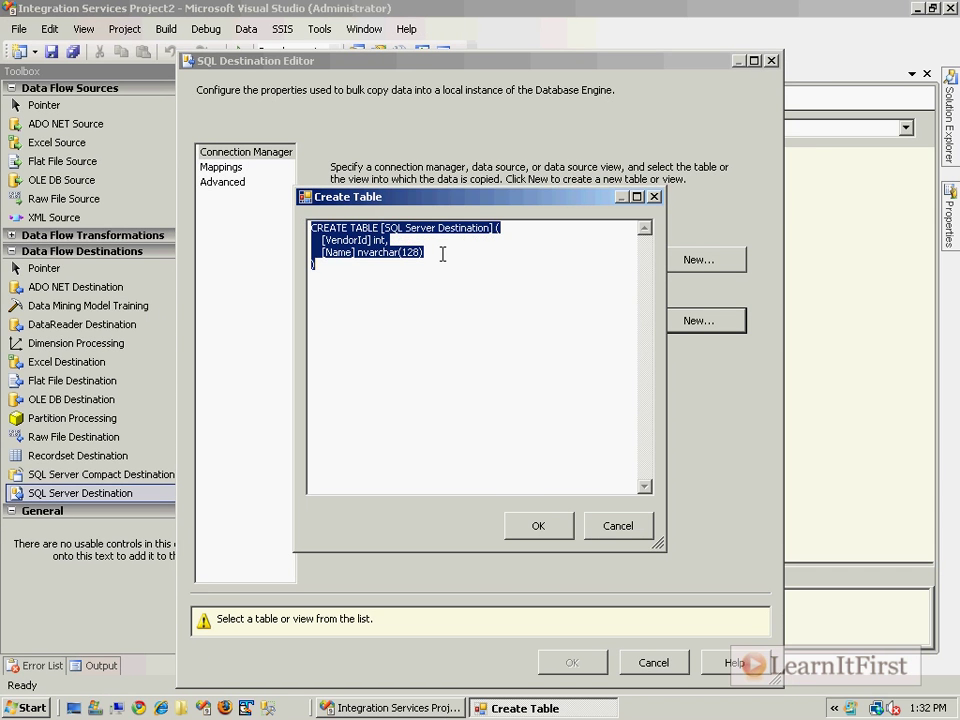
pyautogui.click(443, 254)
pyautogui.moveTo(493, 229); pyautogui.dragTo(381, 234)
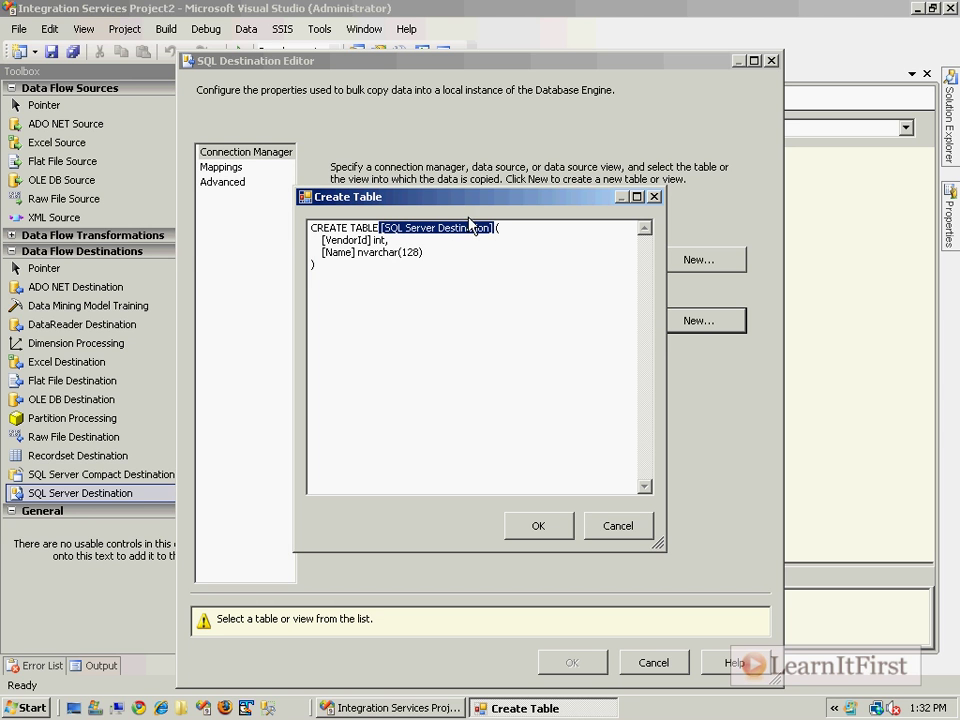
pyautogui.write('dbo.Vendor')
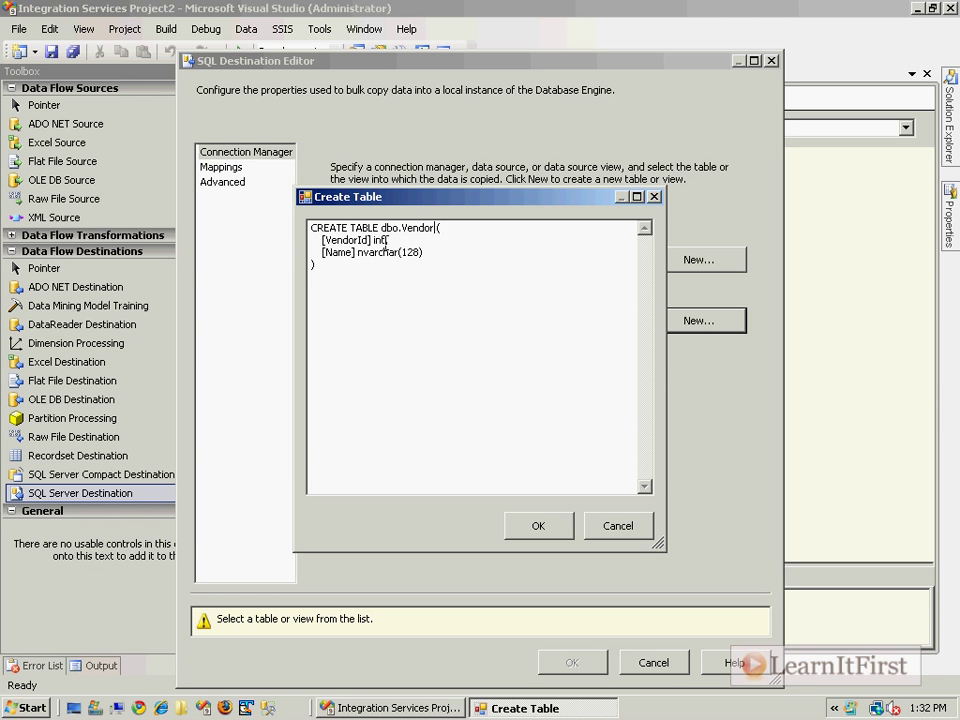
# Define VendorId as int NOT NULL PRIMARY KEY and Name as nvarchar(128) NOT NULL, and create the table.
pyautogui.write('NOT NULL P{RIMARY KEY,')
pyautogui.press('Down')
pyautogui.write('NOT N')
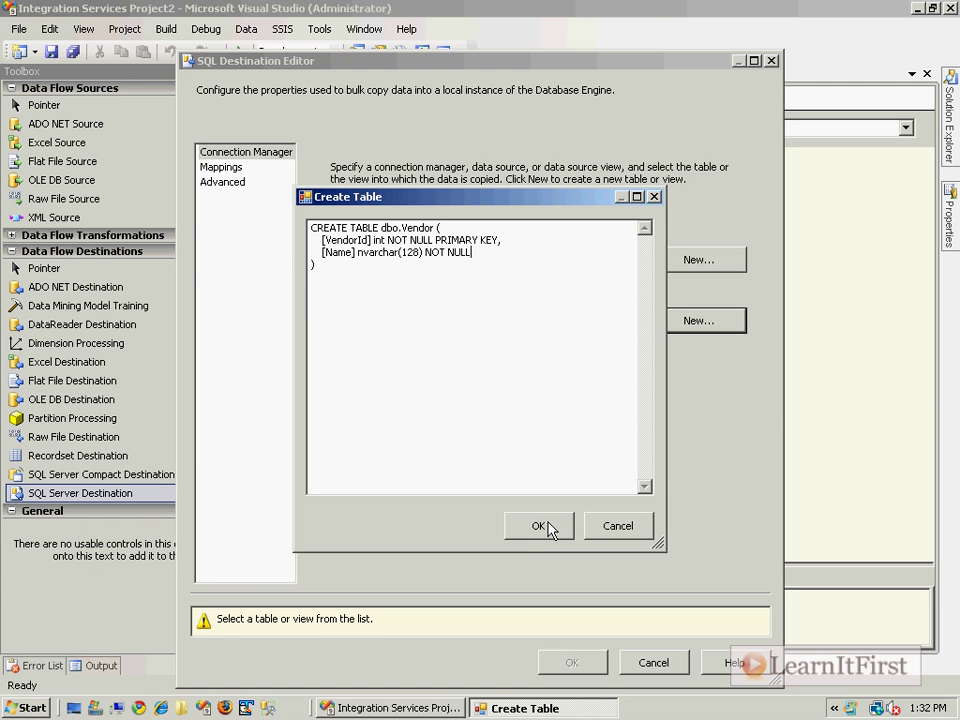
pyautogui.click(548, 528)
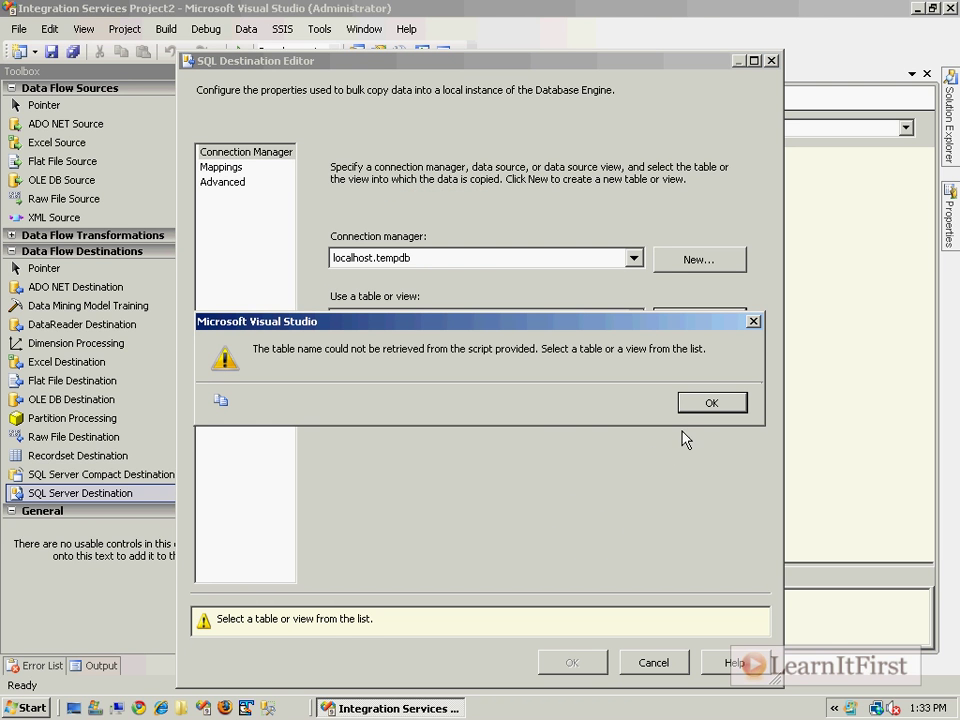
pyautogui.click(703, 408)
# Select [dbo].[Vendor] as the destination table and preview its contents.
pyautogui.click(634, 318)
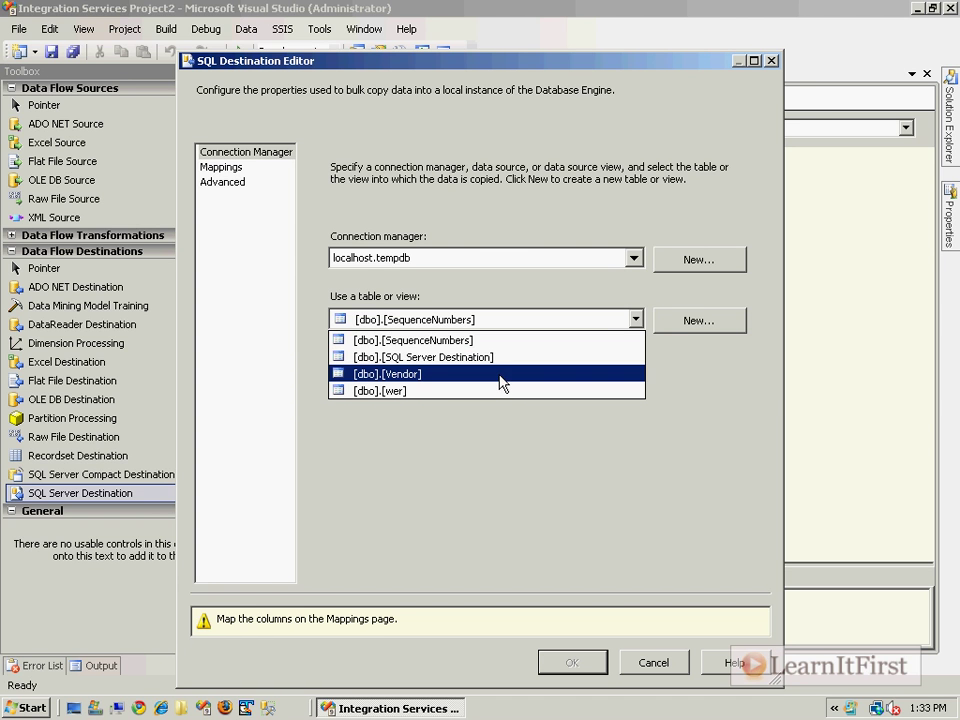
pyautogui.click(503, 376)
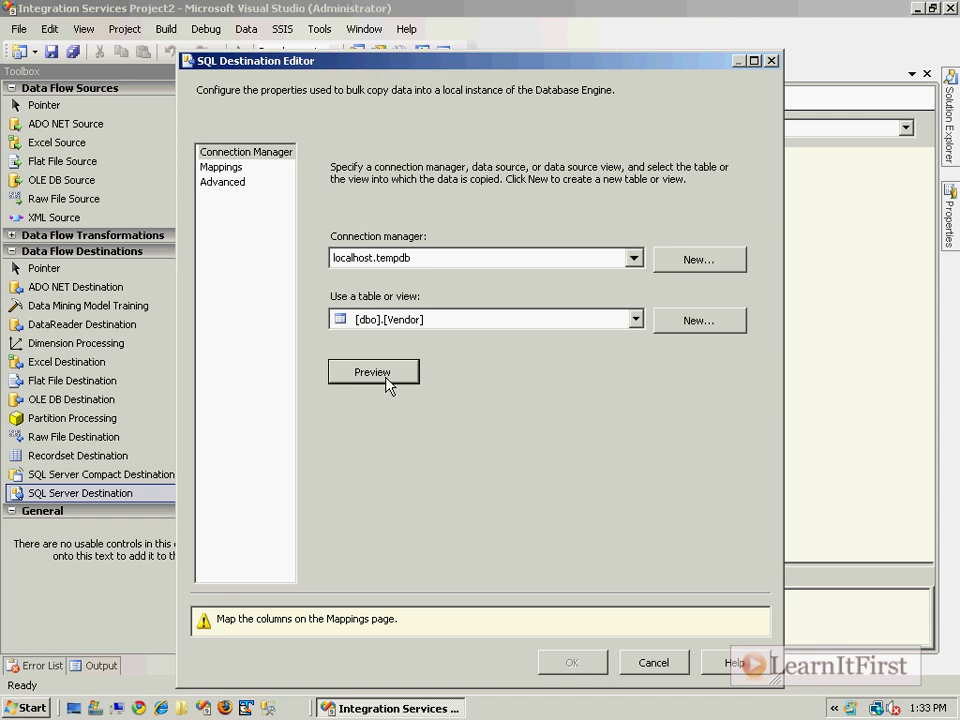
pyautogui.click(386, 379)
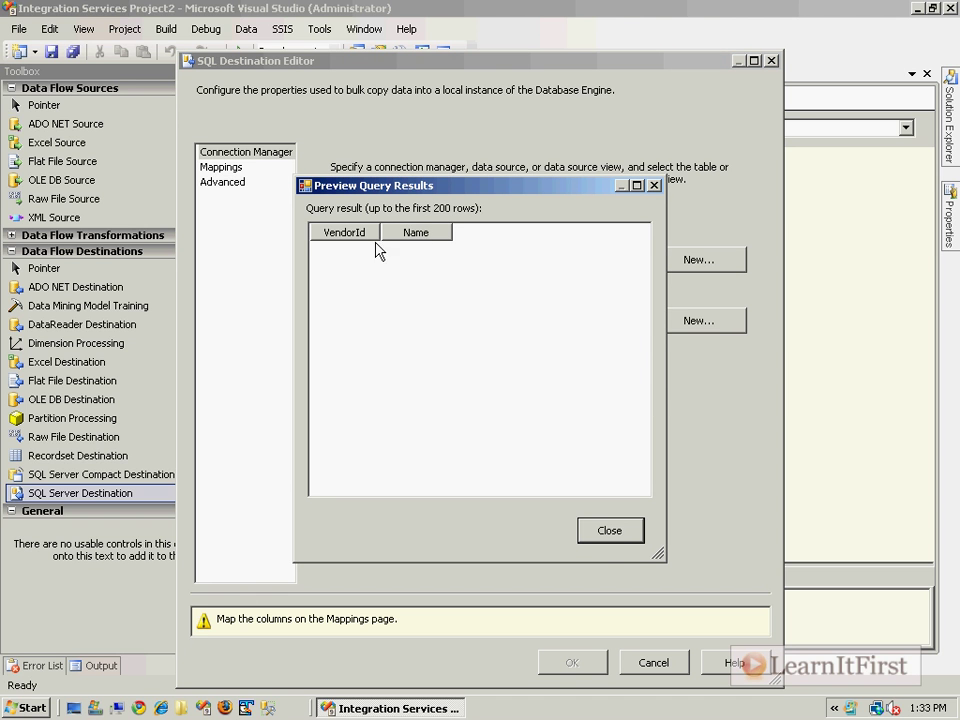
pyautogui.click(592, 528)
# Delete the VendorId and Name column mappings, map both input columns to their same-named destination columns again, and accept the destination settings.
pyautogui.click(222, 167)
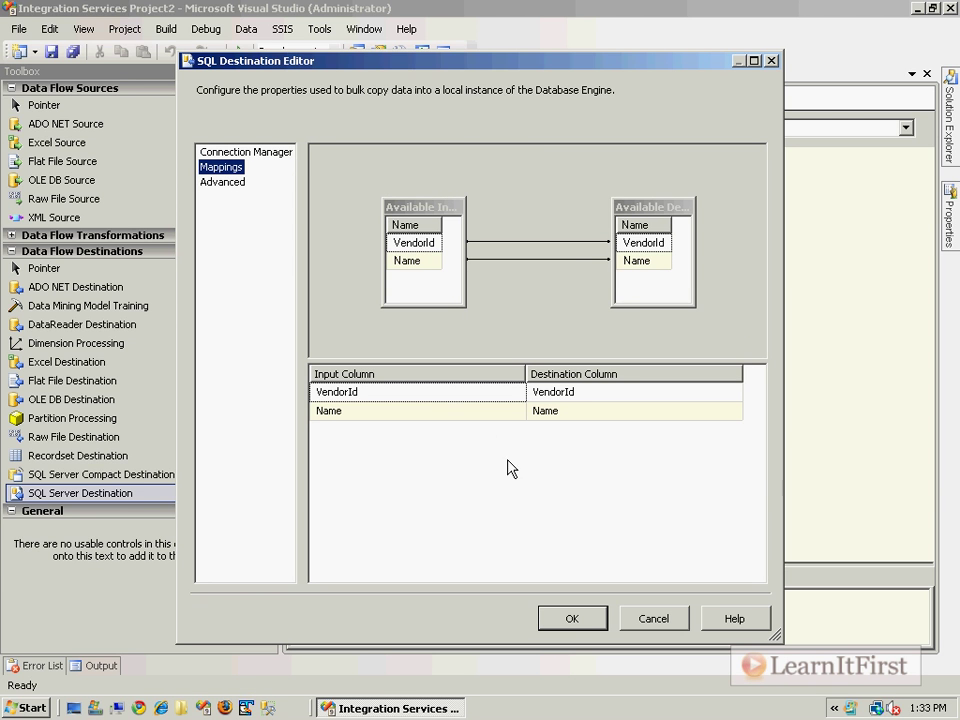
pyautogui.click(592, 261)
pyautogui.press('Delete')
pyautogui.click(574, 242)
pyautogui.press('Delete')
pyautogui.moveTo(413, 242); pyautogui.dragTo(630, 242)
pyautogui.moveTo(435, 264); pyautogui.dragTo(632, 260)
pyautogui.click(612, 398)
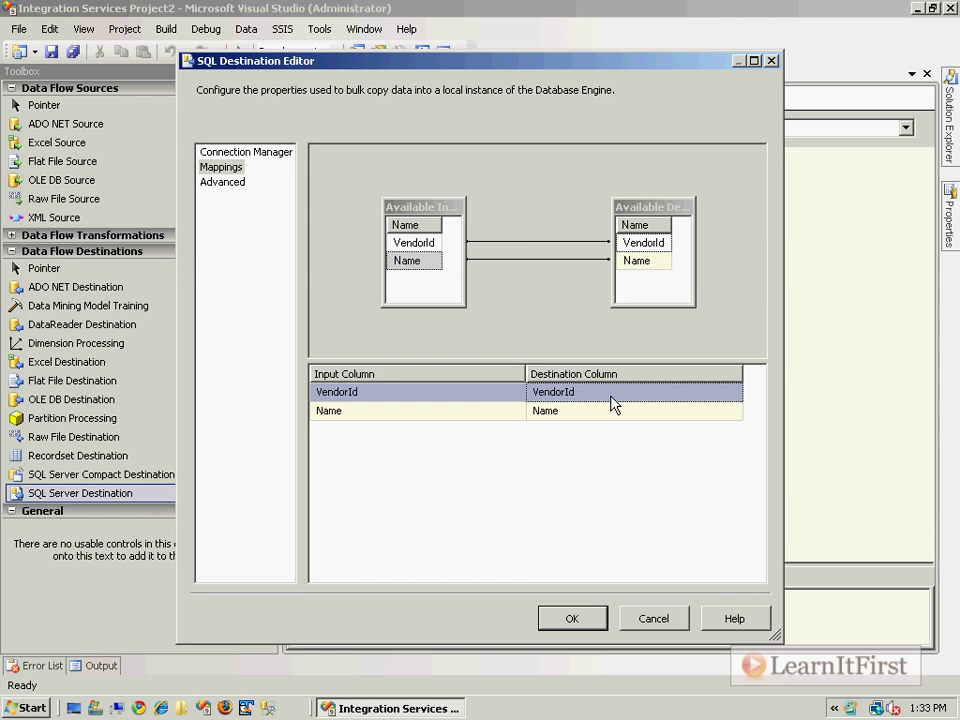
pyautogui.click(487, 395)
pyautogui.click(487, 397)
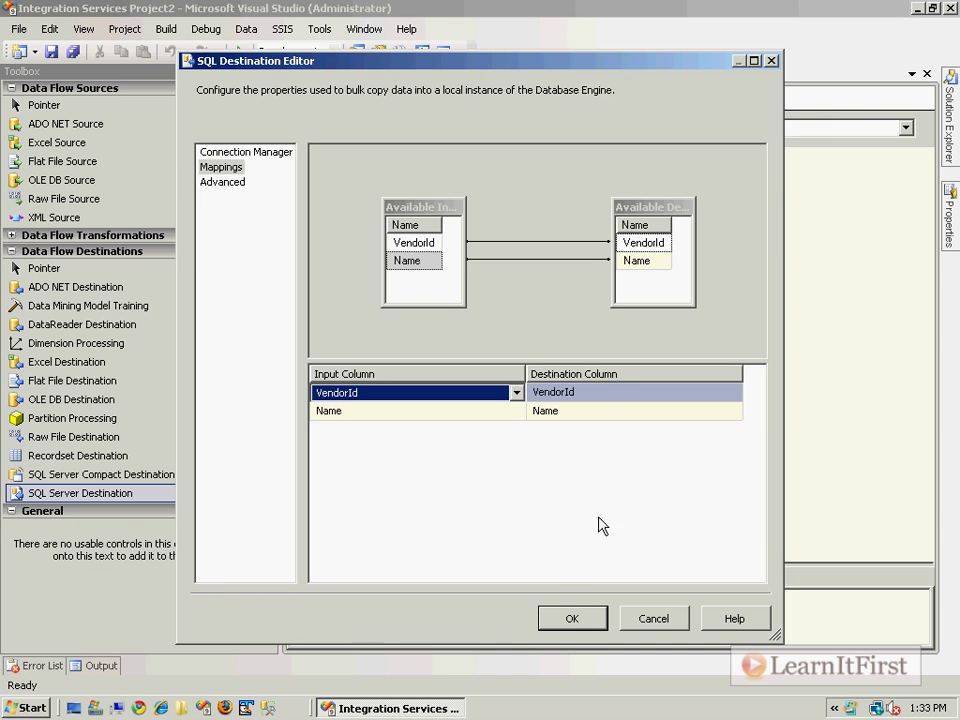
pyautogui.click(573, 619)
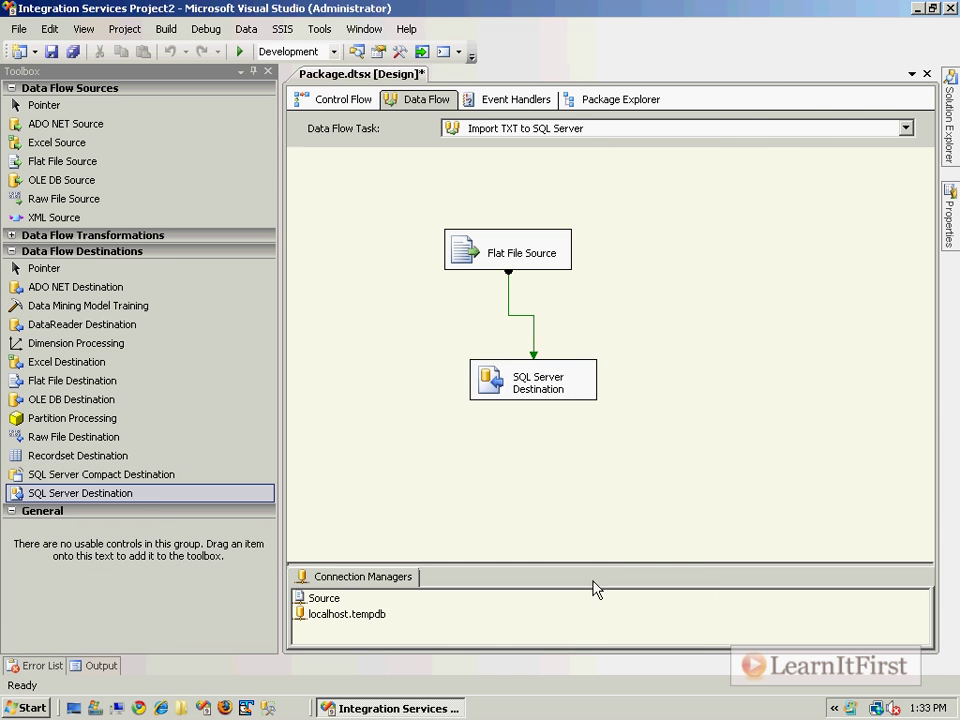
# Save the package and run it from the control flow, returning to design mode after execution.
pyautogui.hotkey('ctrl', 's')
pyautogui.click(350, 102)
pyautogui.click(680, 247)
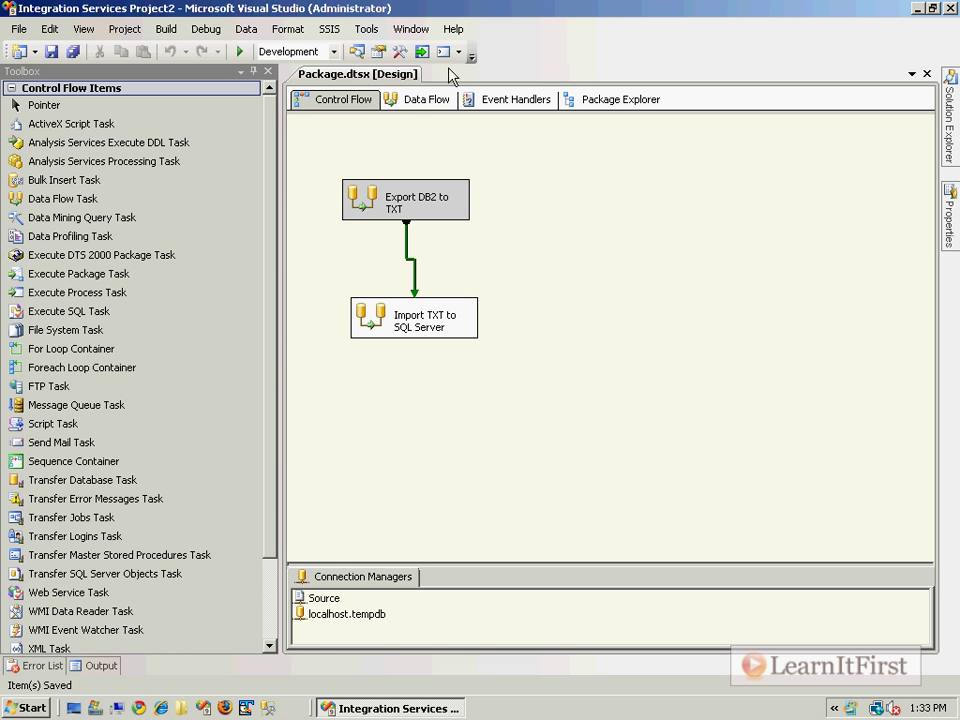
pyautogui.click(238, 52)
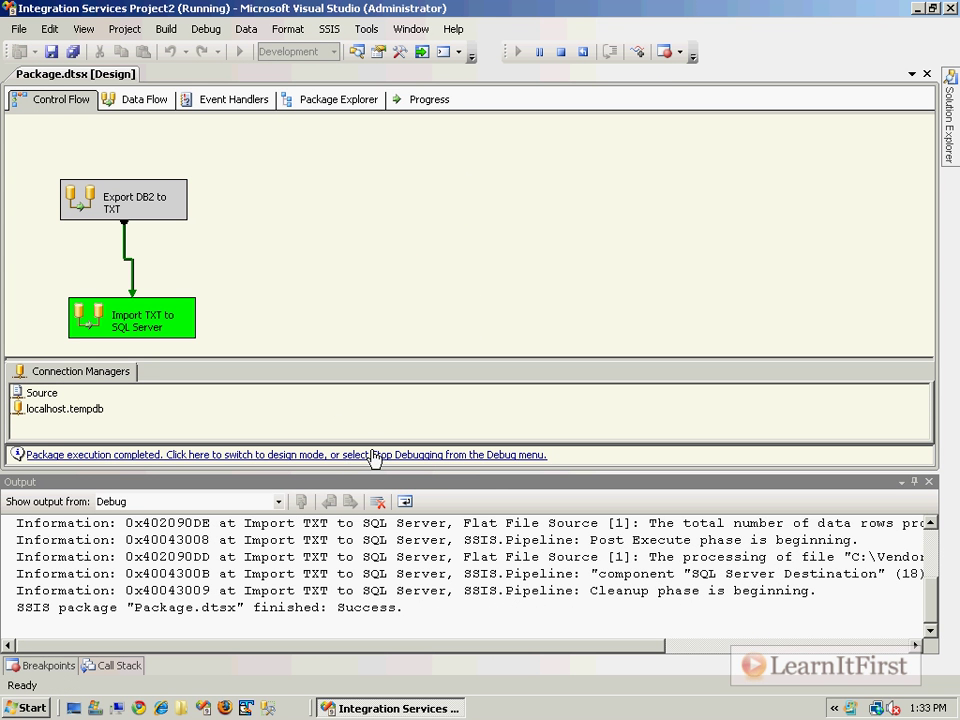
pyautogui.click(374, 457)
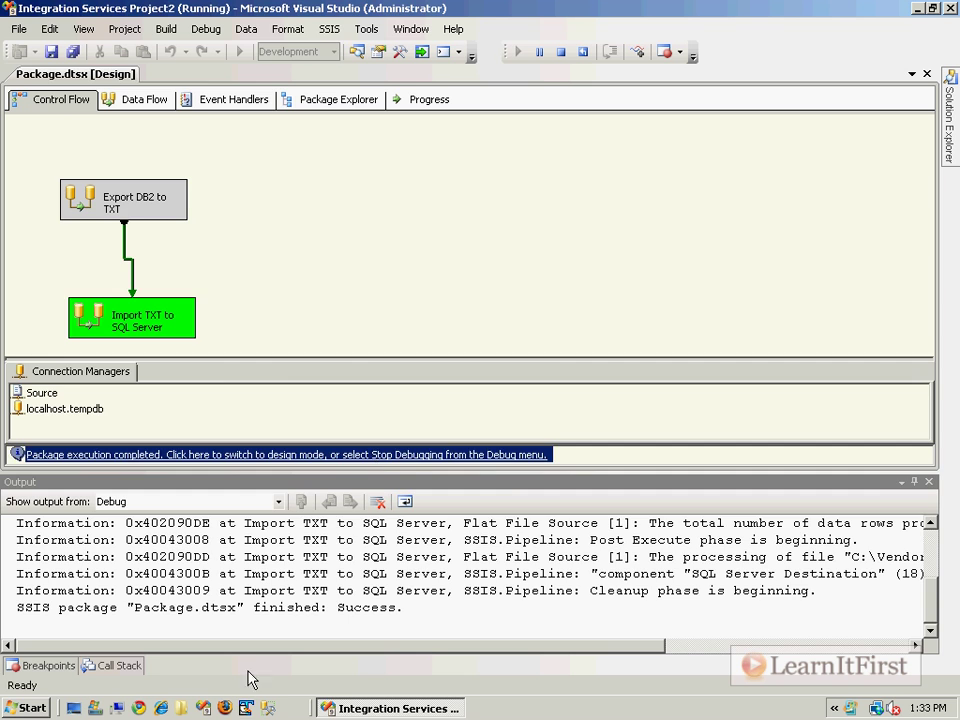
# Switch to SQL Server Management Studio, connect to the LEARNITFIRST-10 server, and begin a query with SELECT * FROM.
pyautogui.click(268, 708)
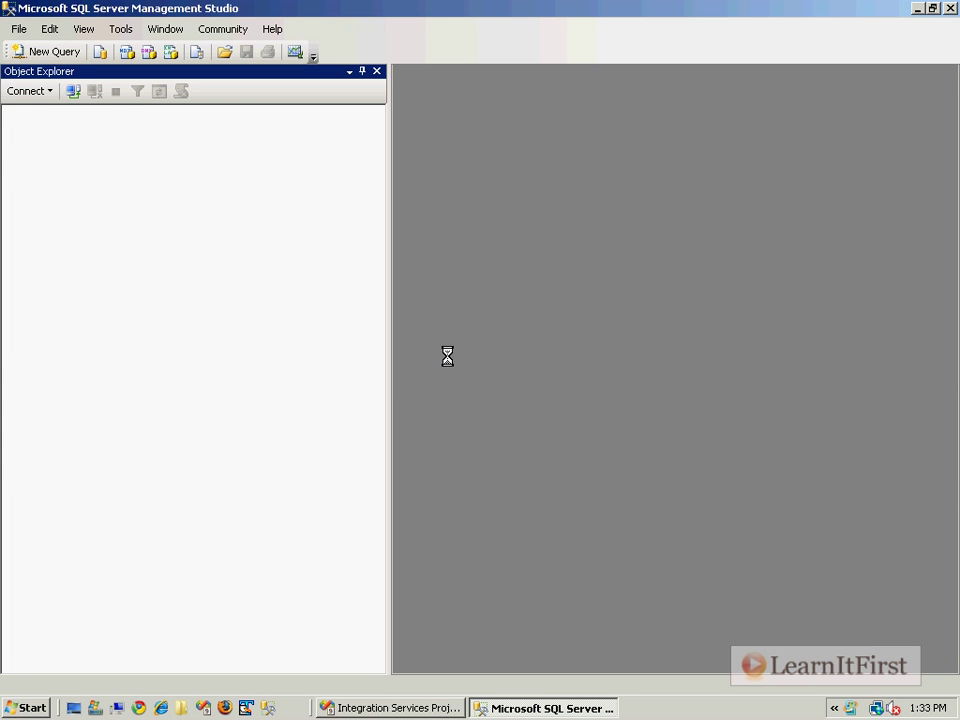
pyautogui.click(388, 383)
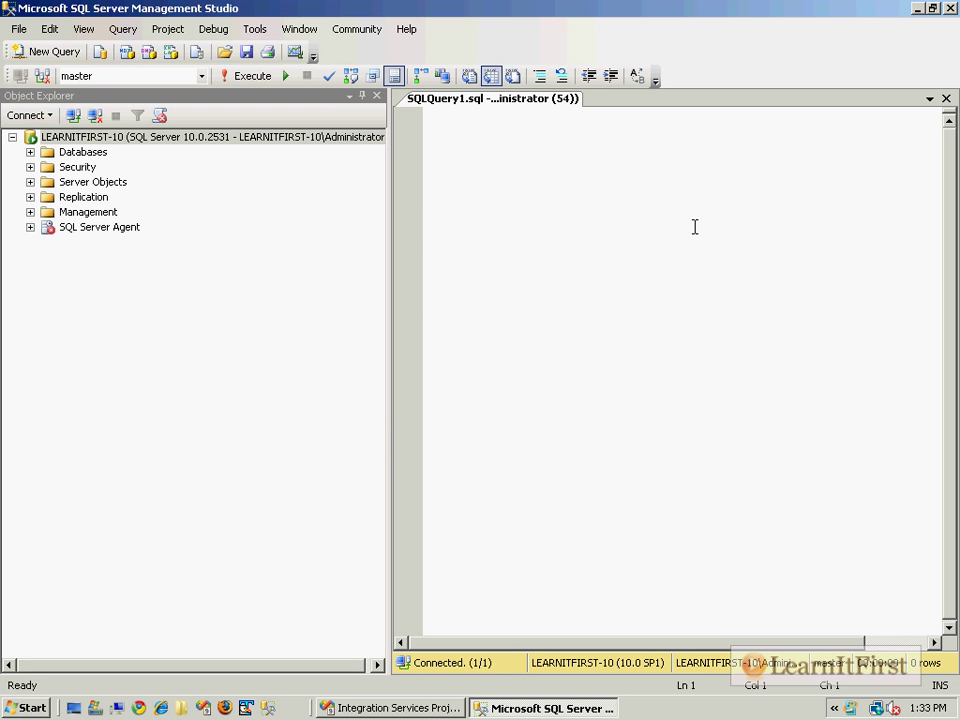
pyautogui.write('SELECT * FROM')
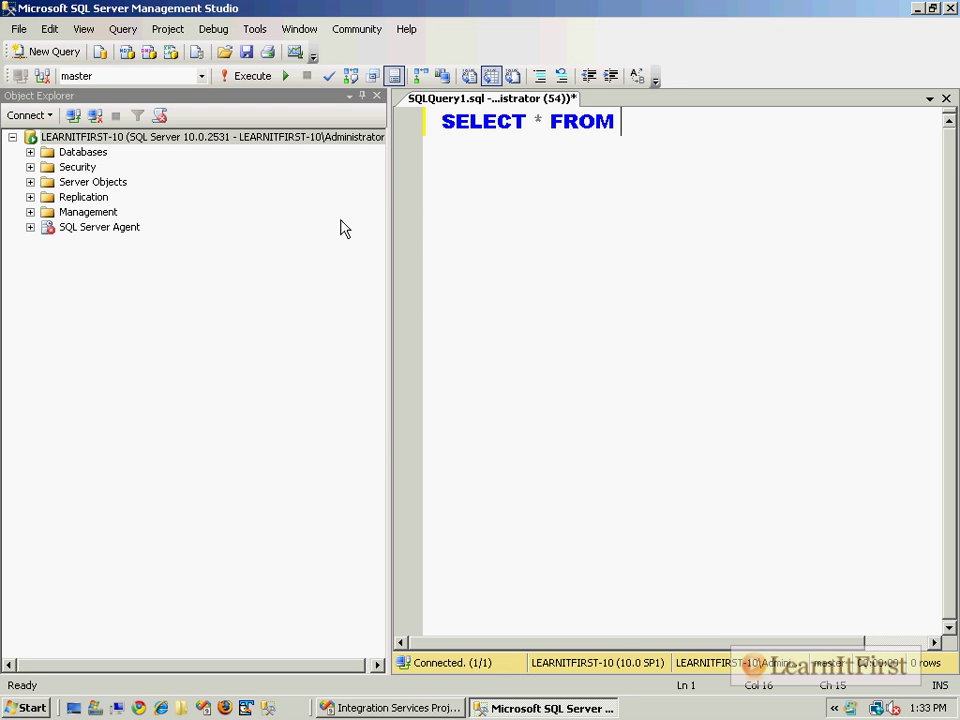
pyautogui.click(127, 51)
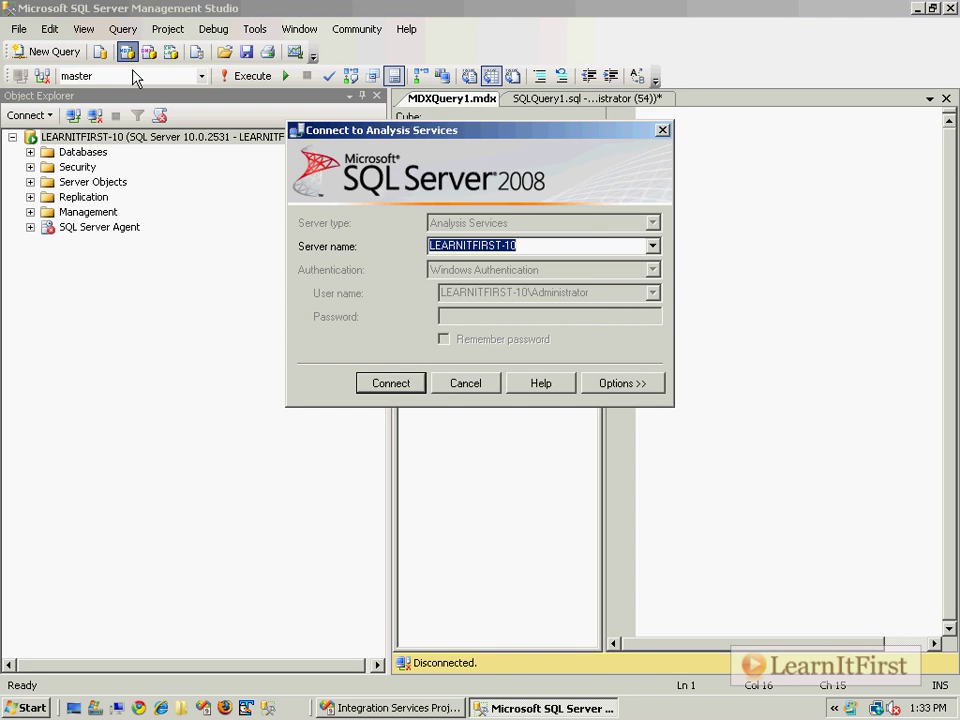
pyautogui.press('Escape')
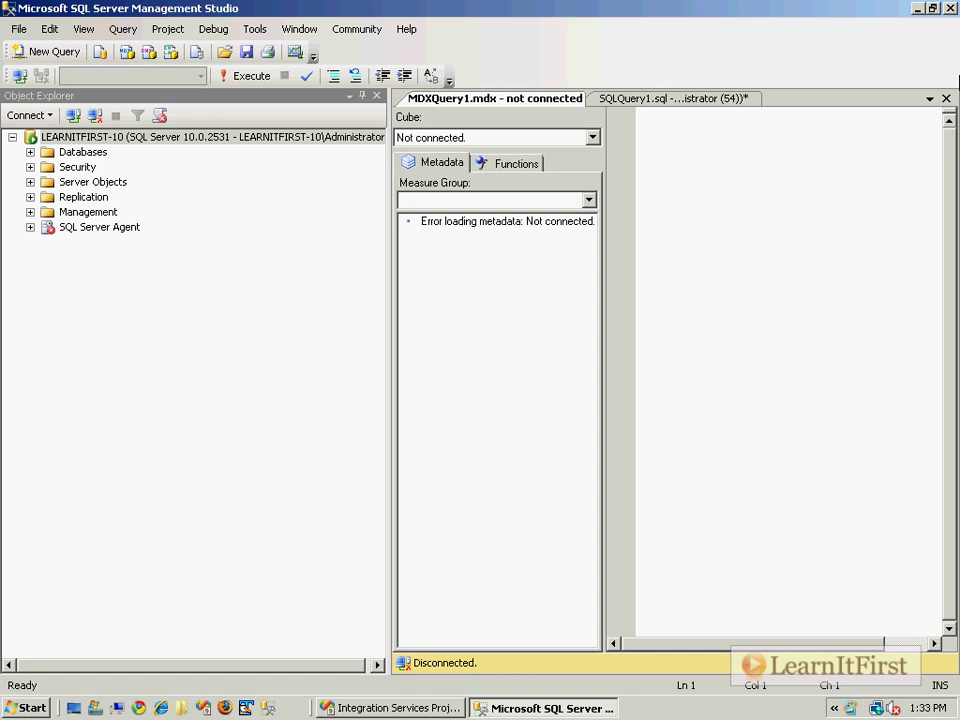
pyautogui.click(946, 98)
# Set the query's database to tempdb, complete the statement as SELECT * FROM dbo.Vendor, and execute it.
pyautogui.click(200, 77)
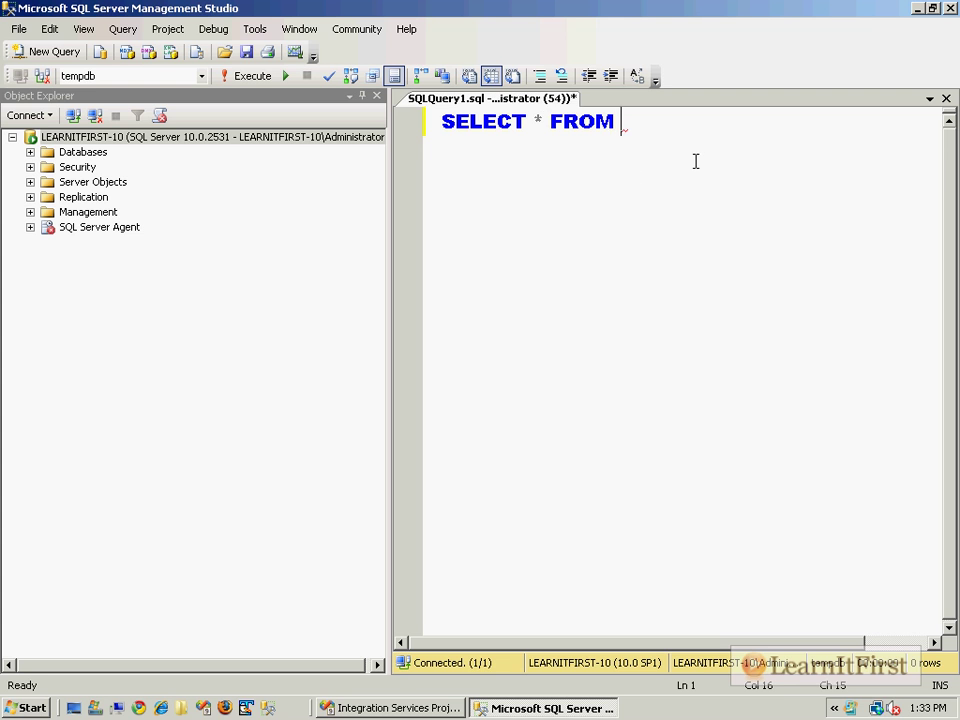
pyautogui.write('dbo.Ve')
pyautogui.press('Tab')
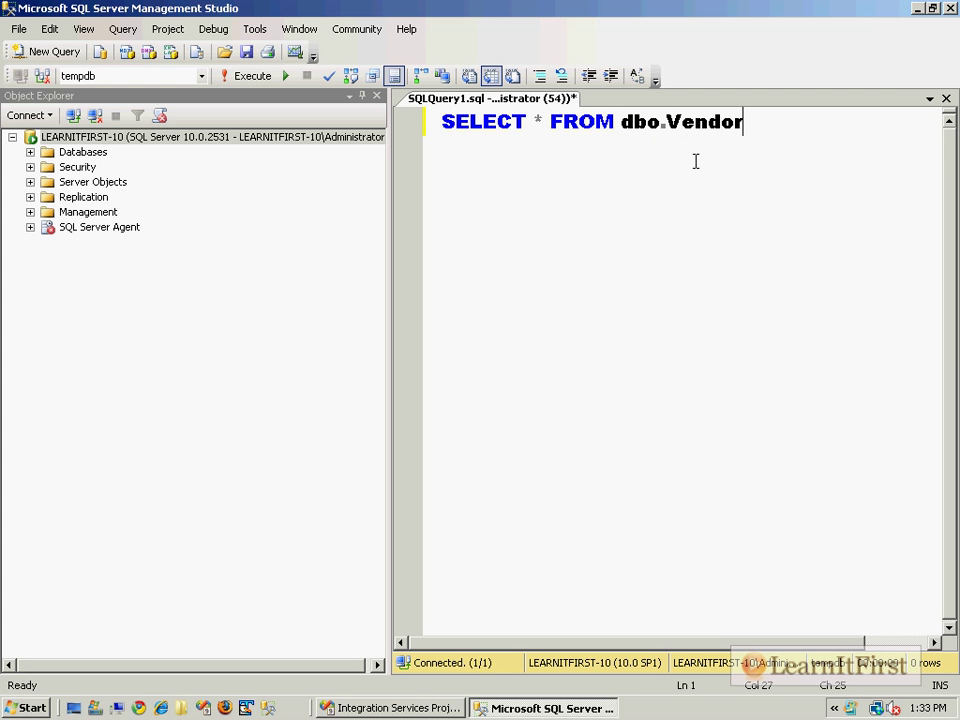
pyautogui.press('F5')
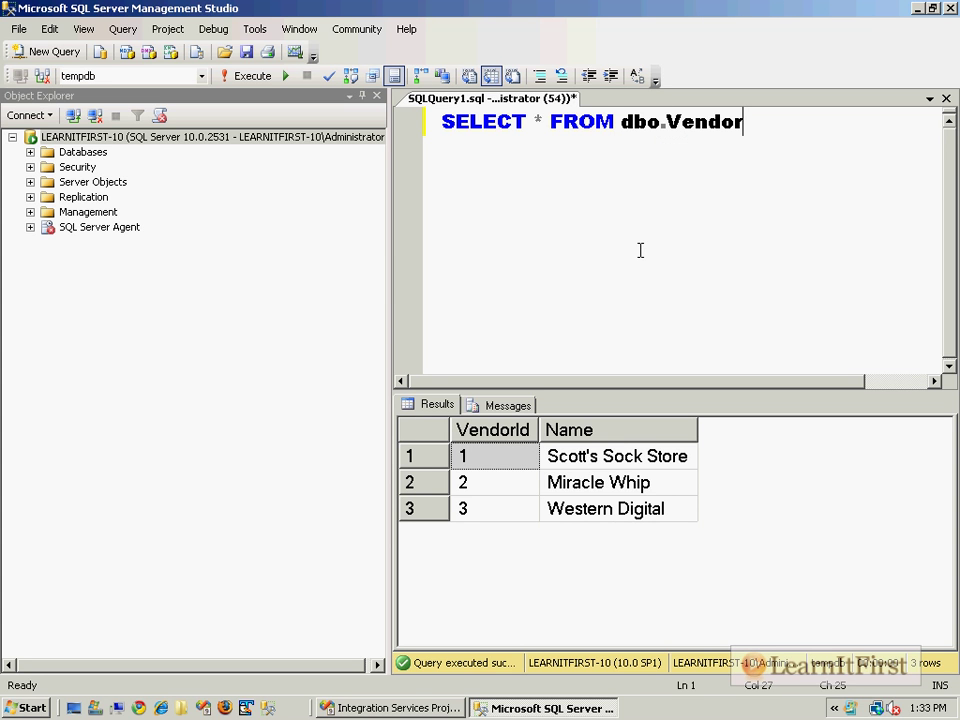
# Switch back to Visual Studio and re-enable the Export DB2 to TXT task in the control flow.
pyautogui.click(385, 708)
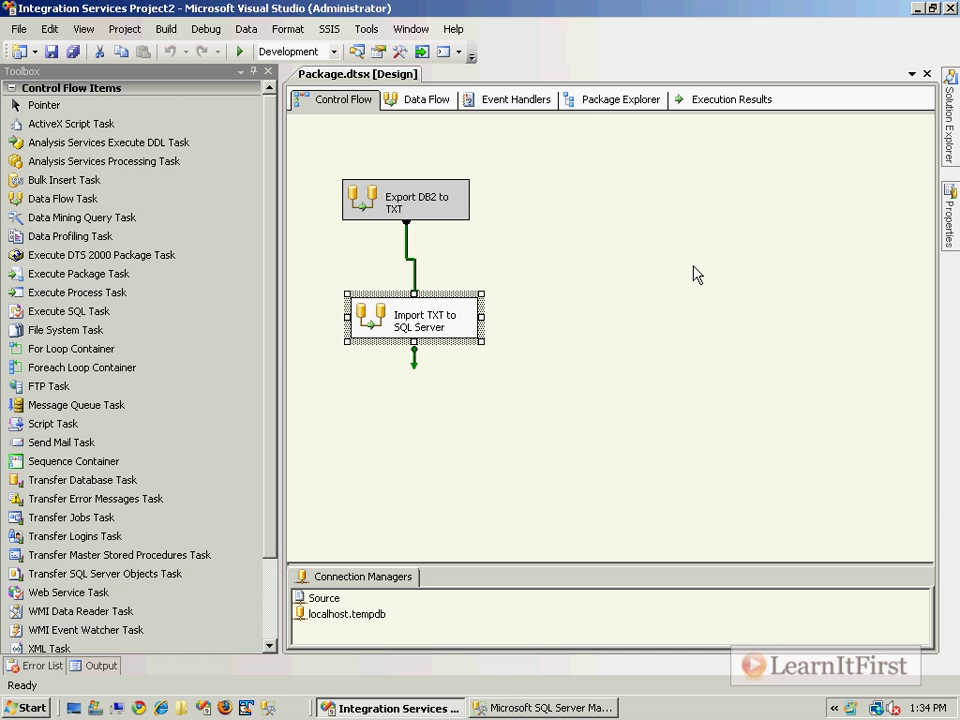
pyautogui.click(380, 212)
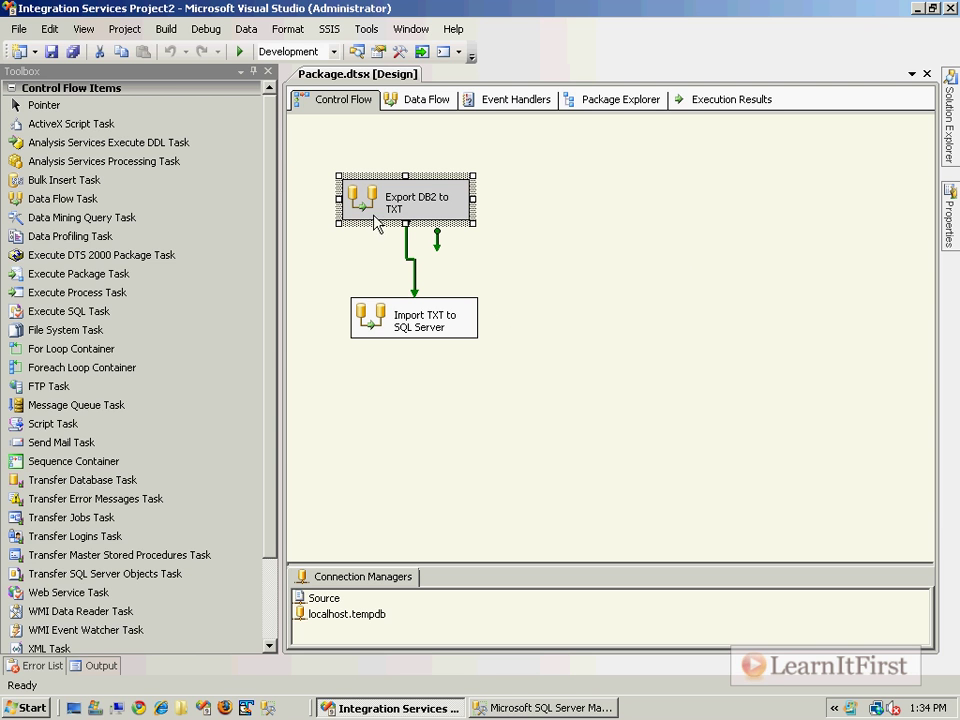
pyautogui.rightClick(437, 209)
pyautogui.click(540, 207)
pyautogui.click(552, 242)
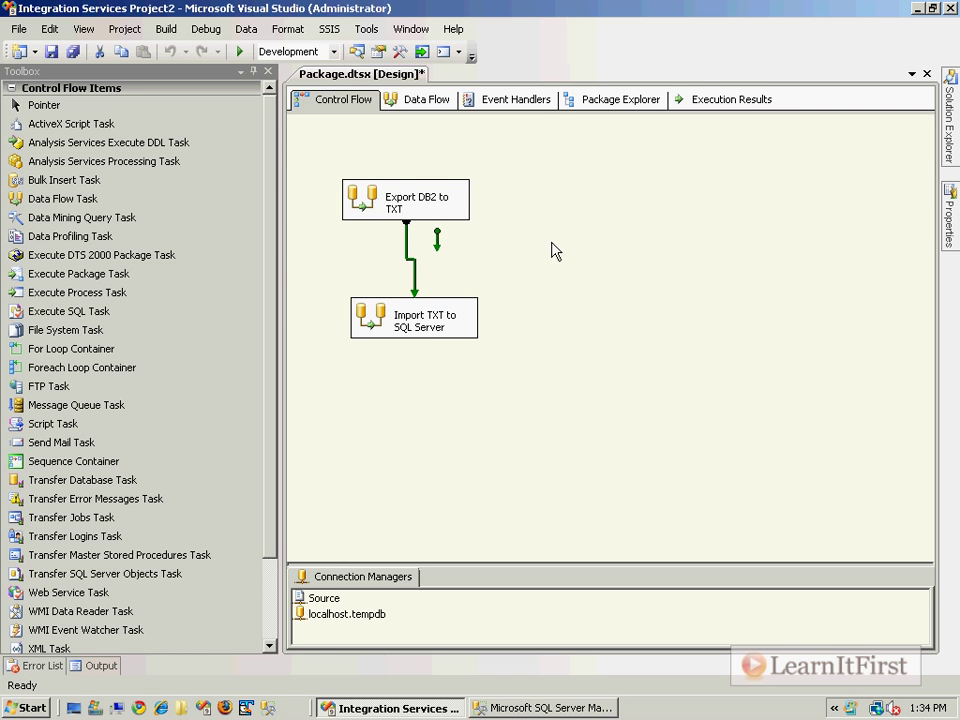
# Examine the file name and general settings of the Source flat file connection manager, and cancel out of its editor.
pyautogui.click(333, 601)
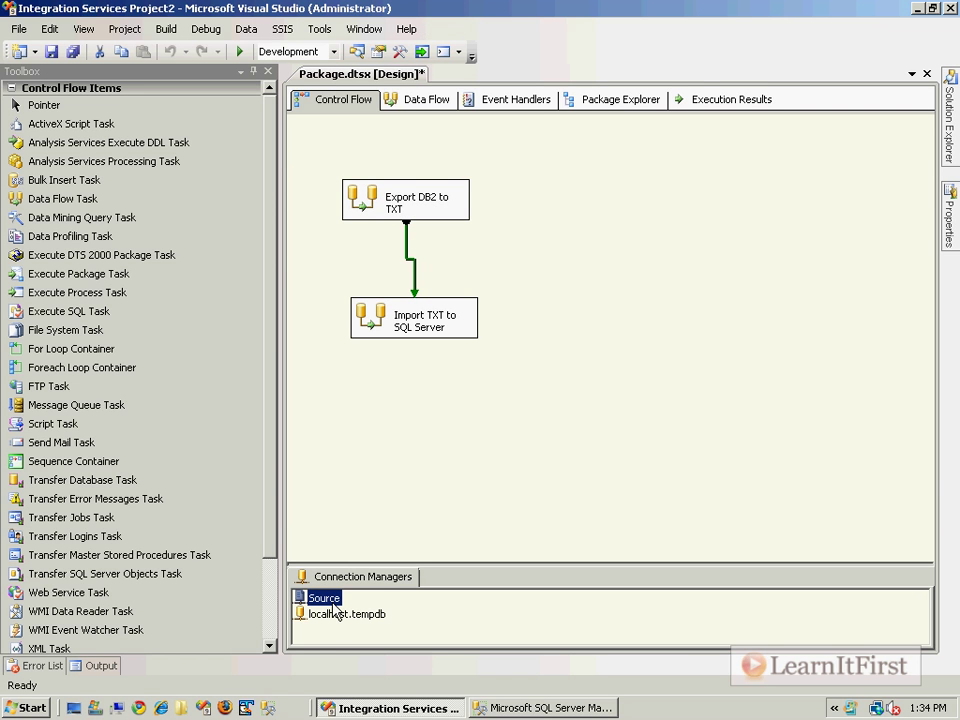
pyautogui.doubleClick(330, 599)
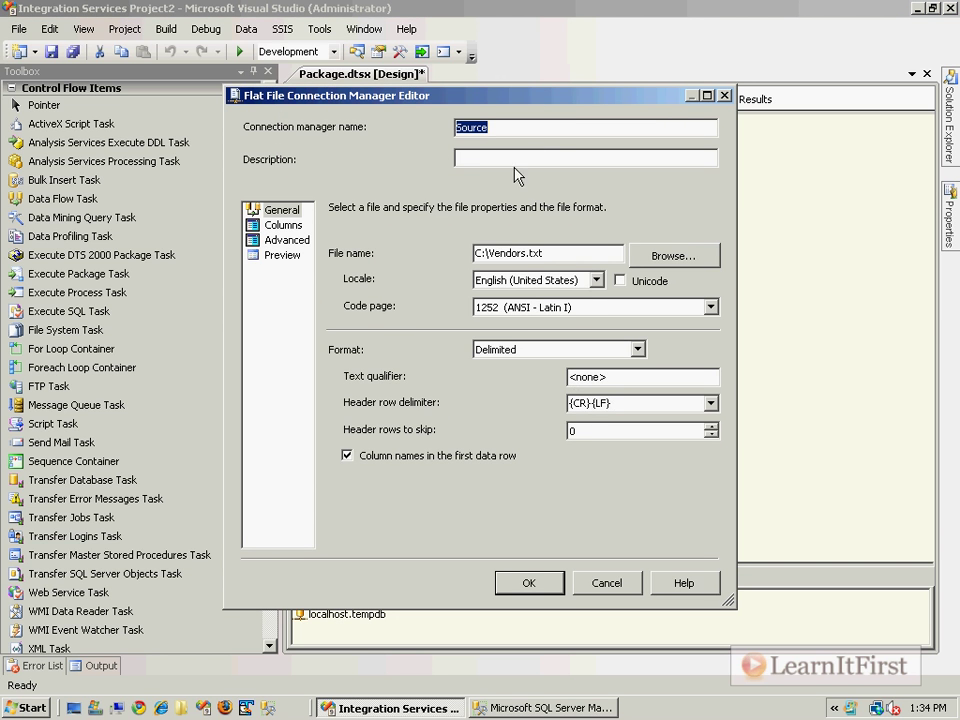
pyautogui.click(560, 254)
pyautogui.click(634, 590)
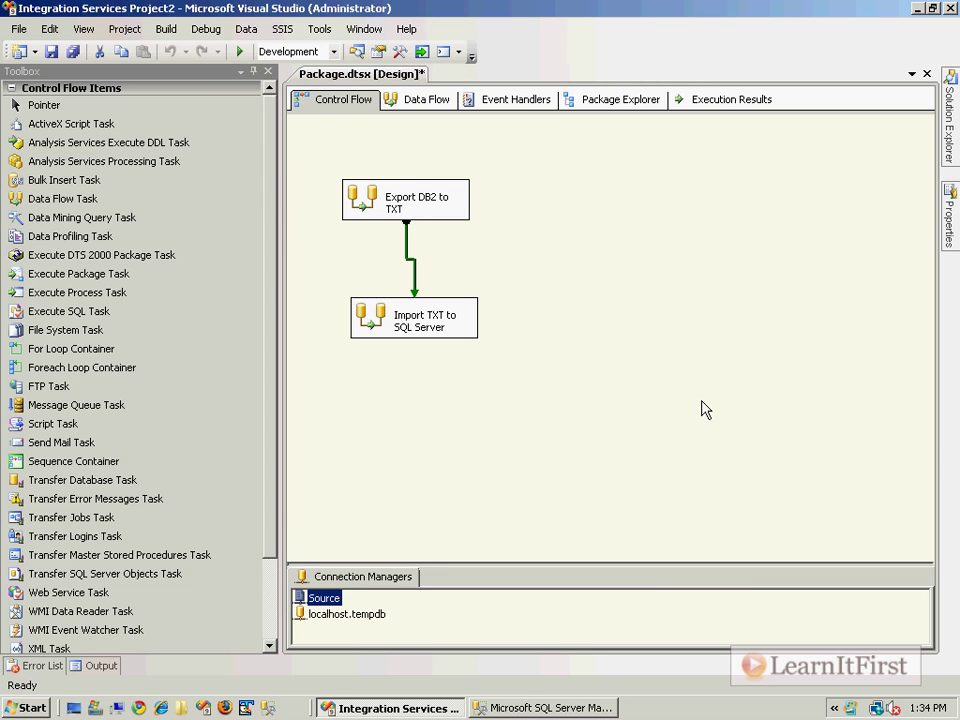